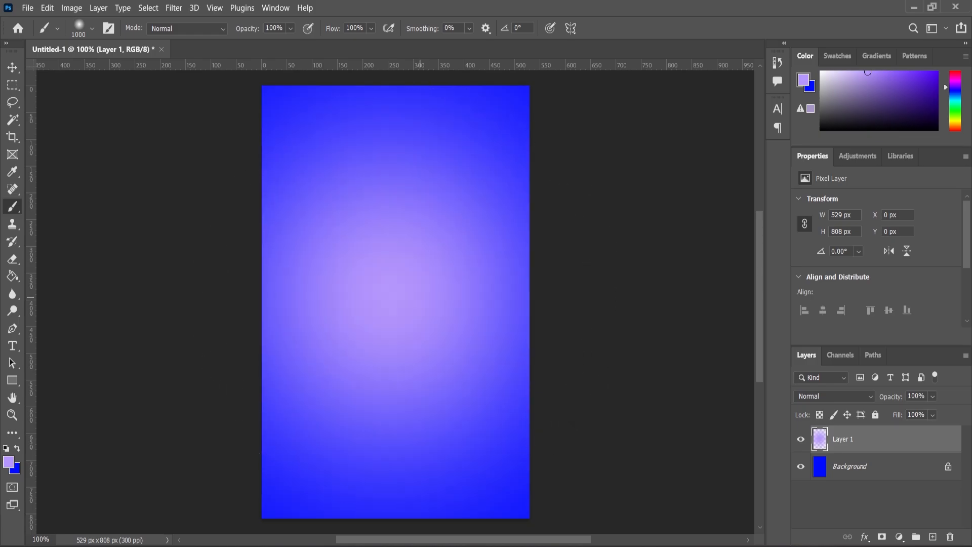
Step: Place the Bottle image from the image folder on the canvas and scale it to about 3.11%
key(ctrl+minus)
key(ctrl+plus)
click(12, 67)
key(alt+Tab)
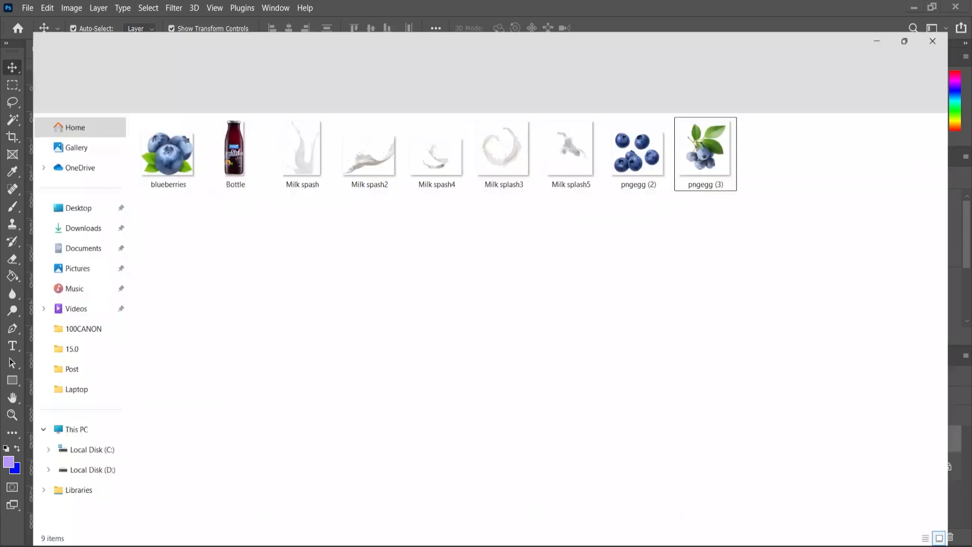
drag(215, 127, 464, 362)
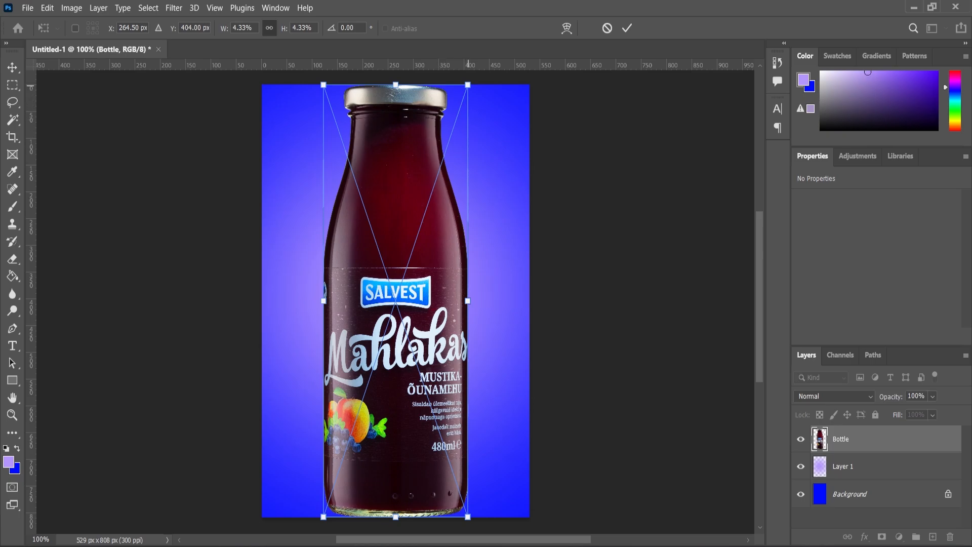
drag(467, 85, 447, 145)
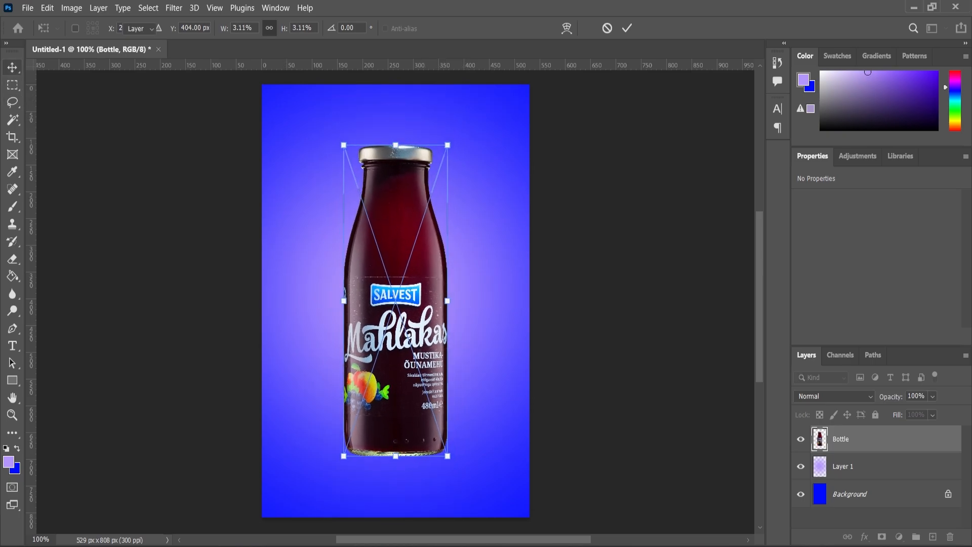
key(Return)
Step: Scale the bottle down to about 2.71%, keeping it centred on the canvas
scroll(404, 400, up, 2)
drag(405, 400, 407, 399)
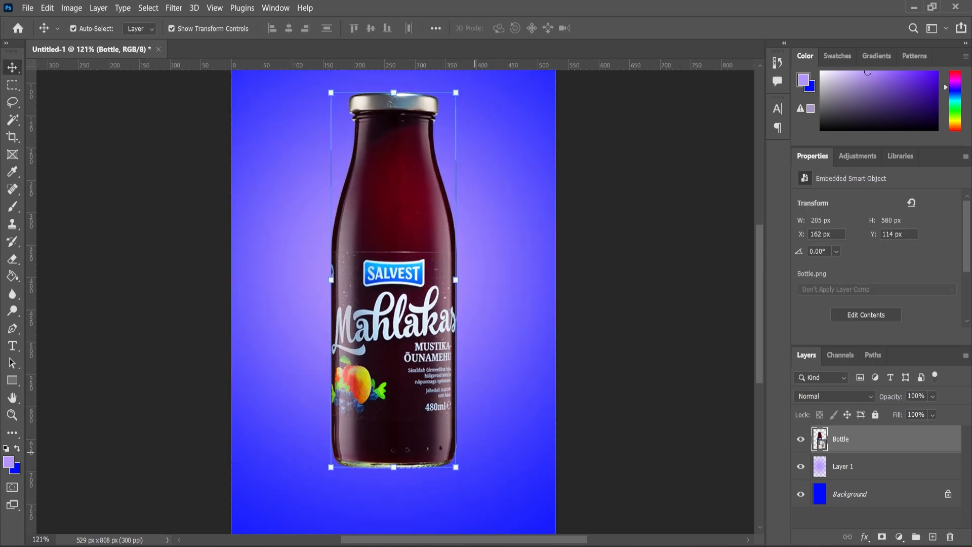
drag(457, 467, 448, 442)
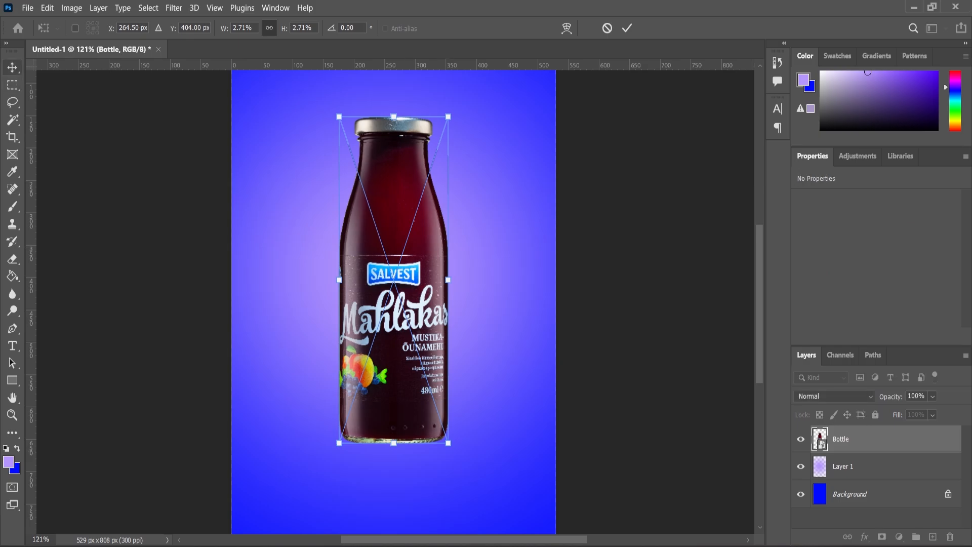
key(Return)
Step: Add a new layer between Layer 1 and Bottle and set the foreground colour to black (000000)
click(861, 466)
click(932, 537)
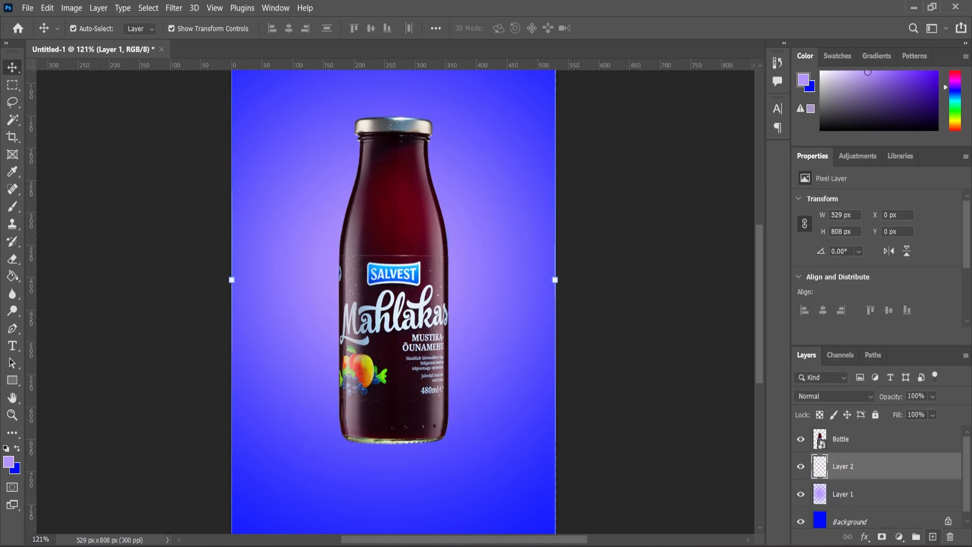
click(9, 462)
click(319, 282)
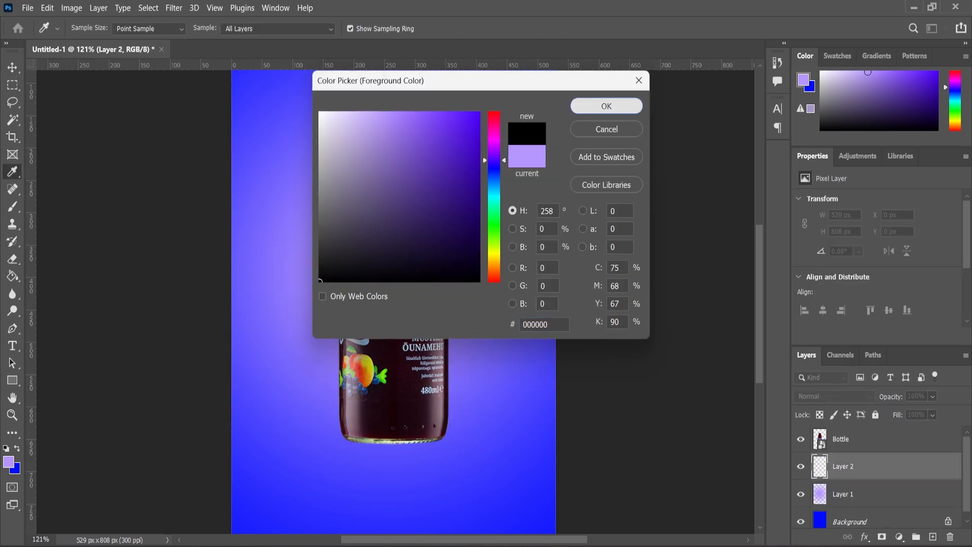
click(606, 105)
Step: Paint a soft black shadow about 301 px wide under the bottle's base with a flattened Soft Round brush of 175 px
click(12, 191)
right_click(342, 221)
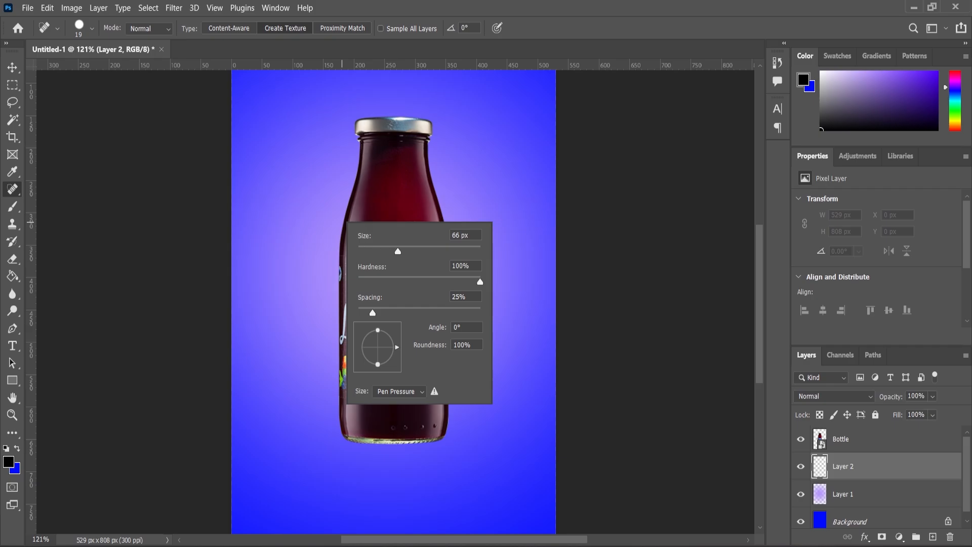
click(12, 207)
right_click(364, 269)
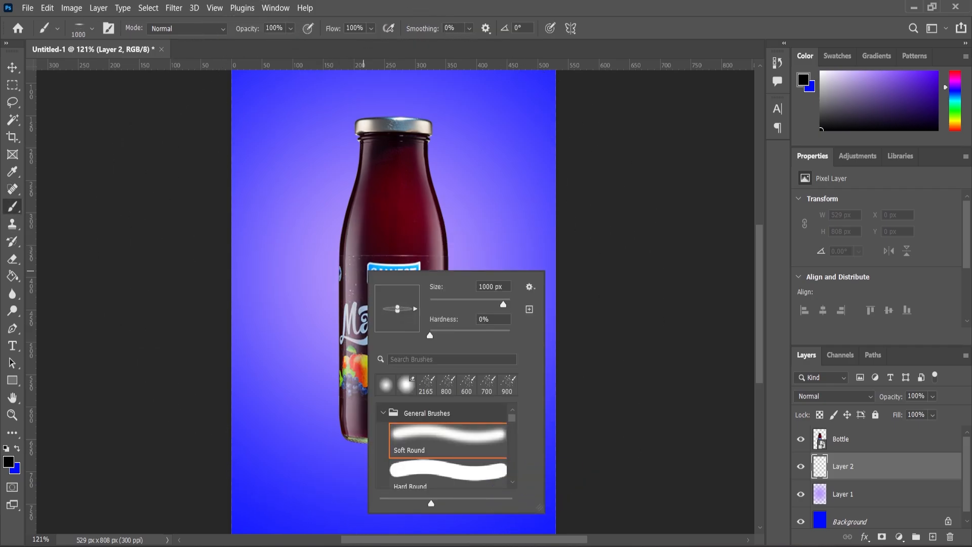
click(363, 271)
key(bracketleft)
key(bracketleft)
key(bracketleft)
key(bracketleft)
key(bracketleft)
key(bracketleft)
key(bracketleft)
key(bracketleft)
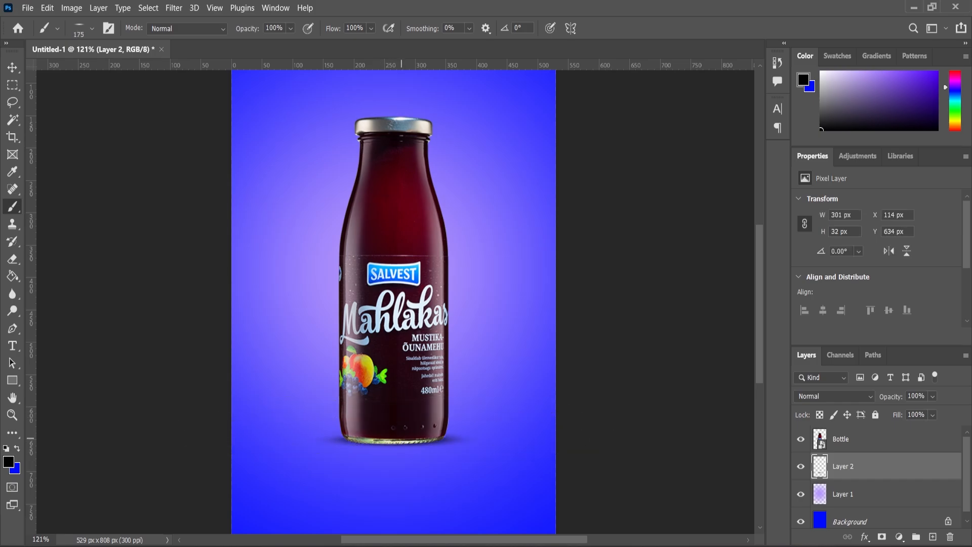
scroll(387, 441, up, 3)
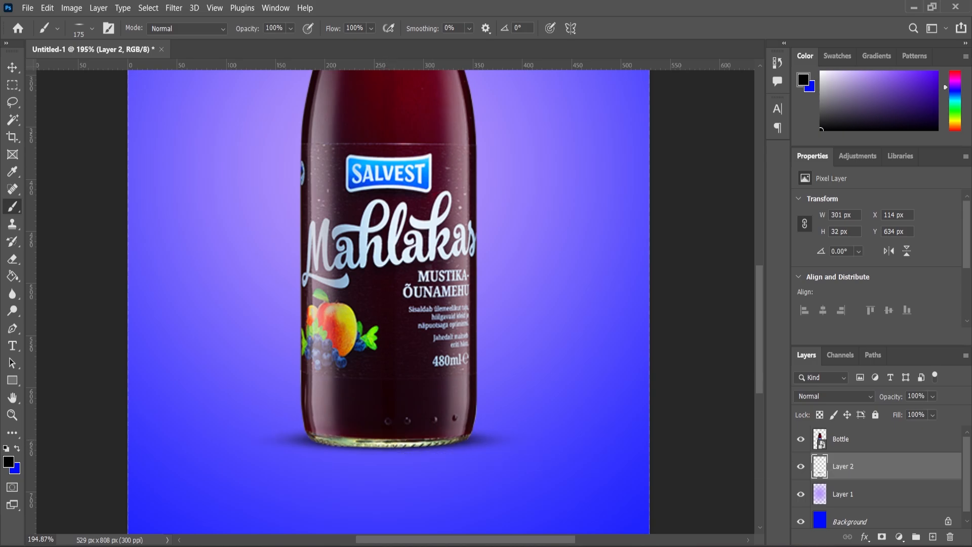
scroll(408, 375, down, 5)
scroll(415, 413, up, 3)
Step: Enlarge the shadow under the bottle to about 323 by 34 px and shift it slightly down
click(13, 67)
scroll(405, 364, up, 5)
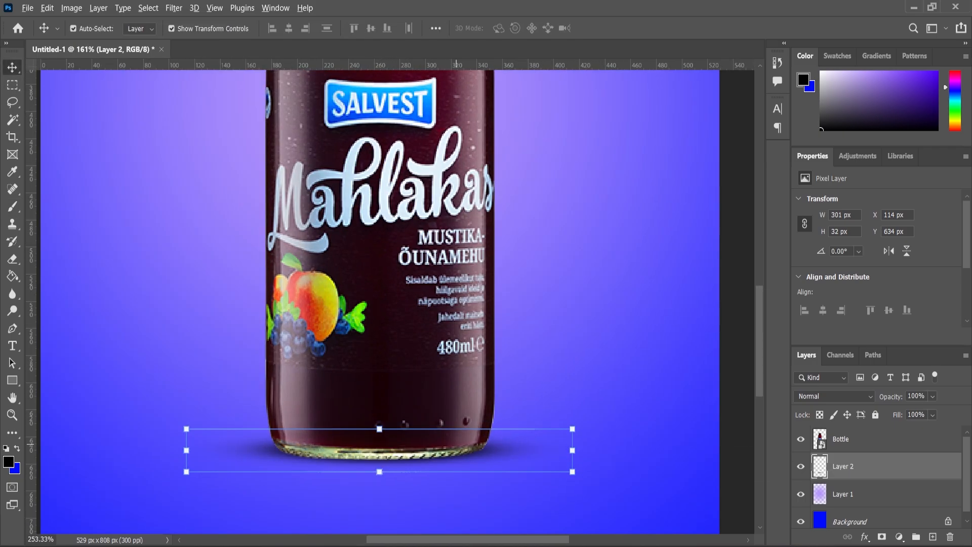
scroll(456, 444, up, 2)
drag(597, 424, 613, 417)
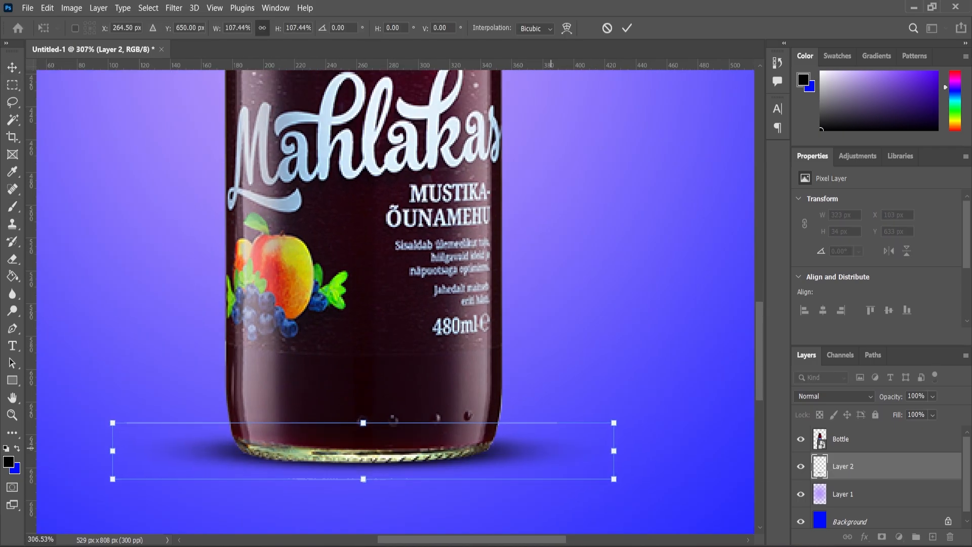
drag(551, 449, 550, 453)
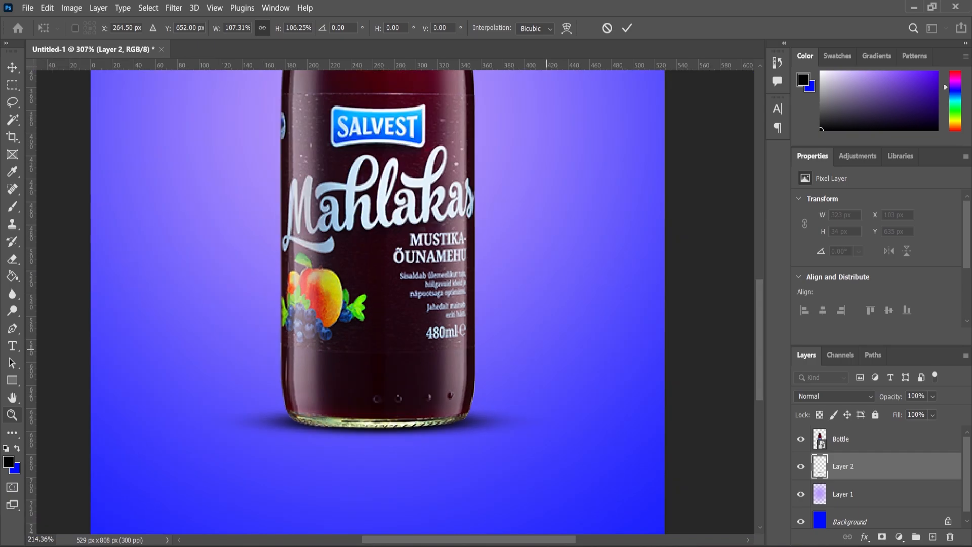
scroll(378, 283, down, 3)
scroll(378, 284, up, 2)
scroll(379, 223, down, 2)
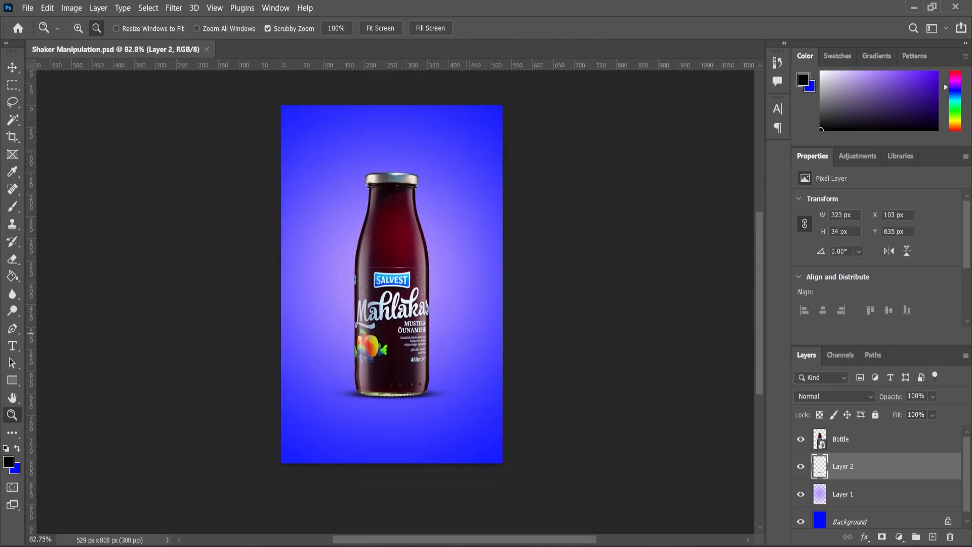
Step: Place the pngegg (3) blueberry branch behind the bottle, scale it to about 46.85% and move it toward the canvas's upper-left corner
scroll(379, 224, up, 1)
key(alt+Tab)
drag(714, 129, 316, 222)
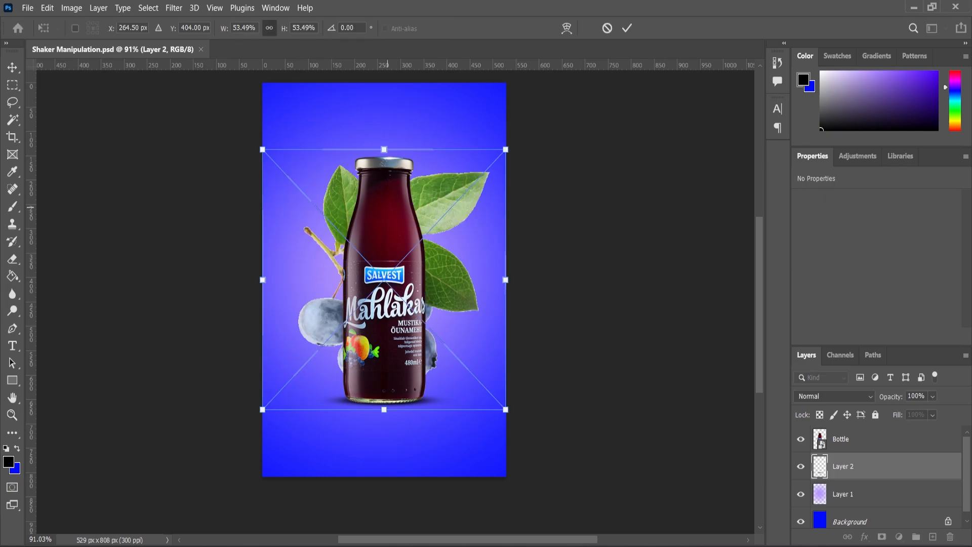
drag(506, 149, 490, 166)
drag(462, 229, 359, 126)
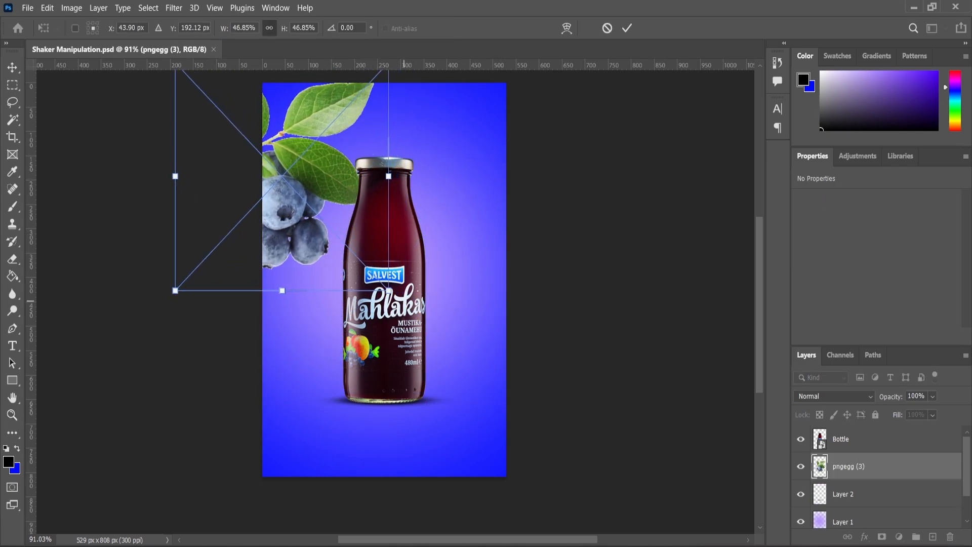
Step: Rotate the blueberry branch by about 19.91° and move it partly past the canvas's left edge
drag(405, 284, 337, 303)
drag(316, 183, 287, 175)
key(Return)
Step: Add a layer mask to the pngegg (3) layer
key(z)
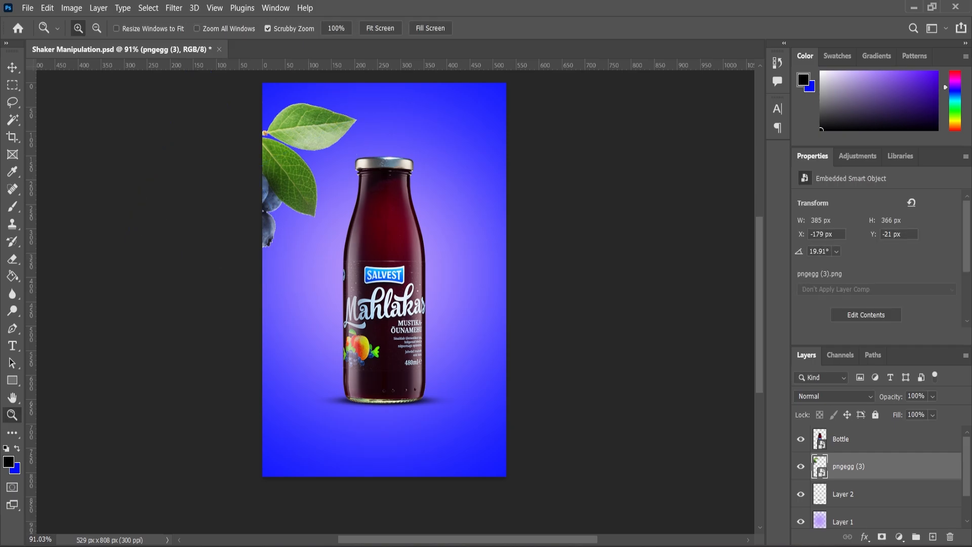
click(882, 537)
drag(289, 236, 302, 238)
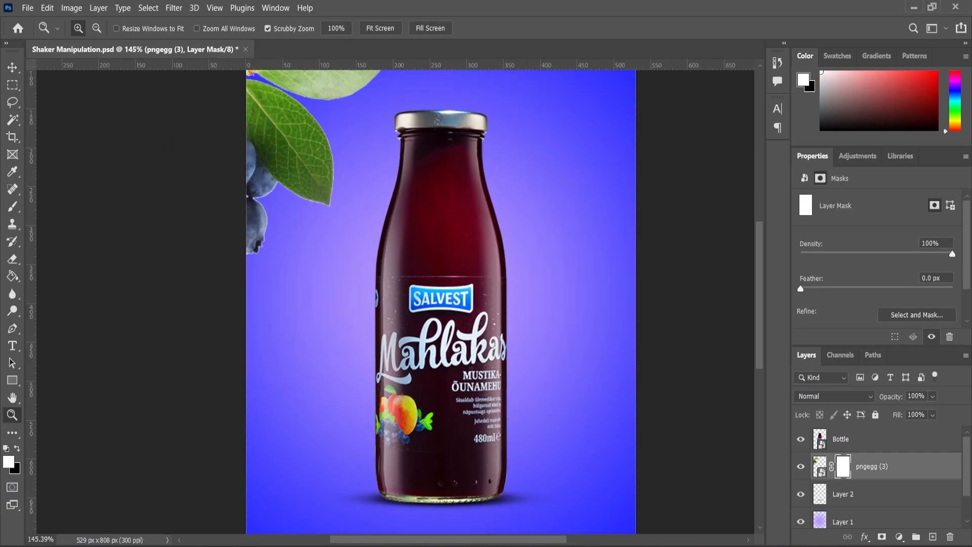
Step: Scale the blueberry branch to about 95.64% and move it up and left until only its two leaves remain on the canvas
key(v)
scroll(309, 259, down, 3)
key(ctrl+t)
drag(385, 267, 366, 263)
scroll(374, 283, down, 3)
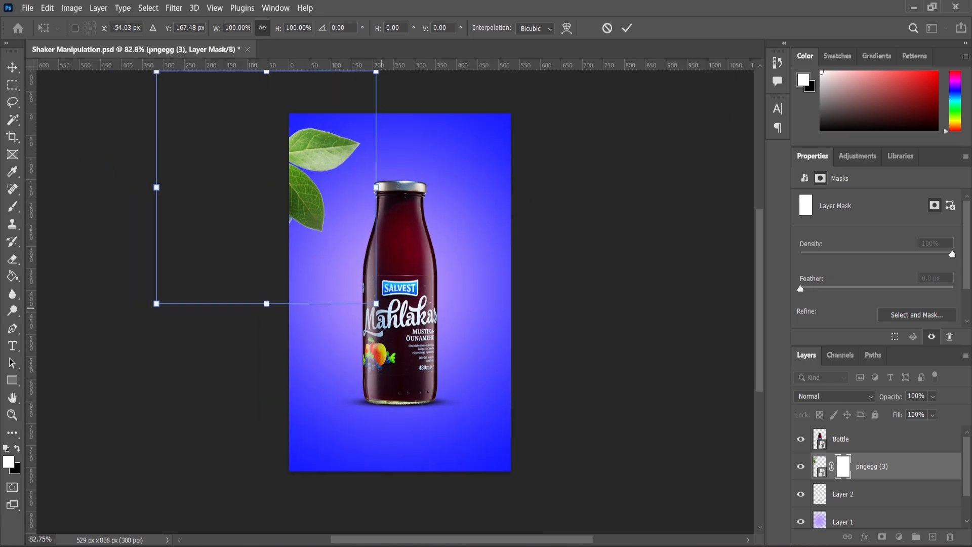
drag(377, 303, 373, 297)
drag(320, 185, 318, 178)
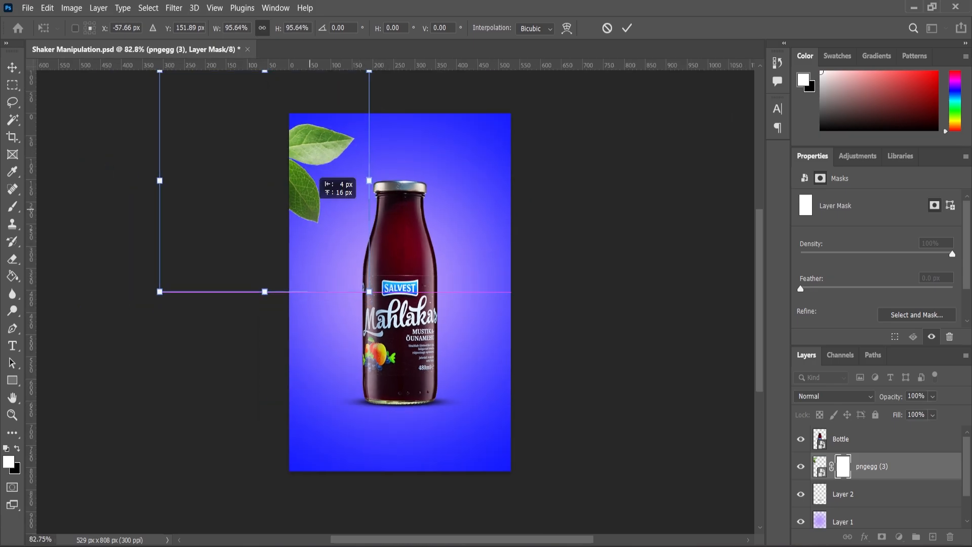
key(Return)
scroll(292, 214, up, 2)
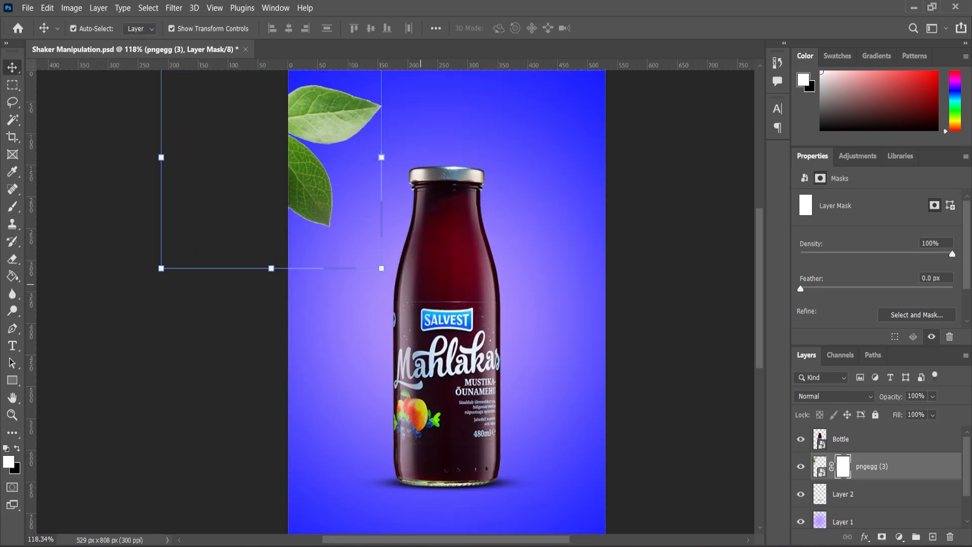
scroll(306, 213, up, 3)
scroll(304, 232, down, 3)
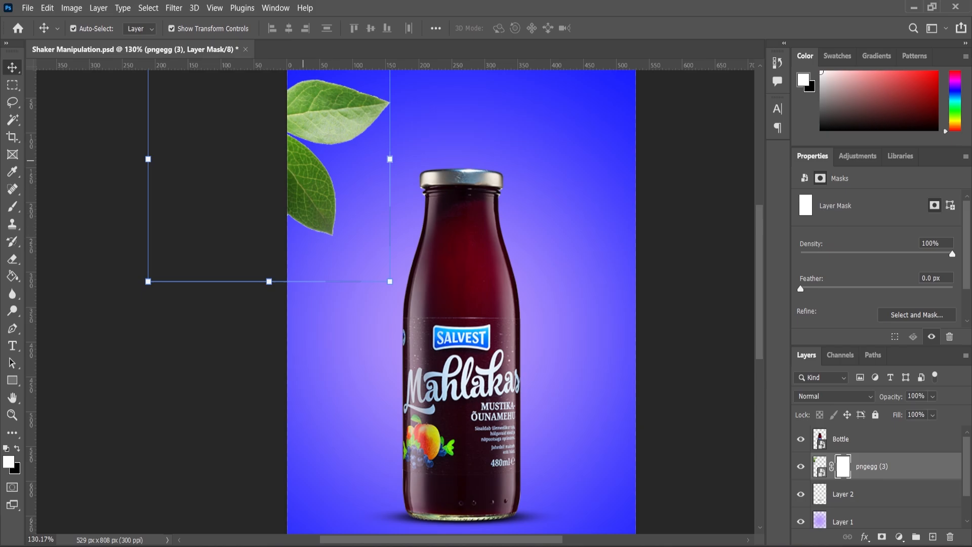
Step: Apply a Gaussian Blur with a radius of 0.9 pixels to the image of the pngegg (3) layer
click(819, 466)
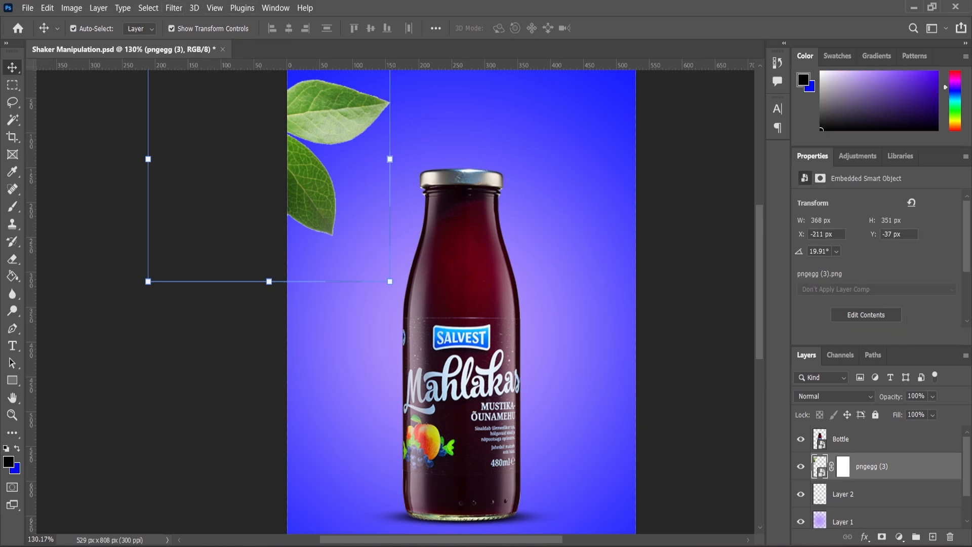
click(174, 8)
mouse_move(213, 168)
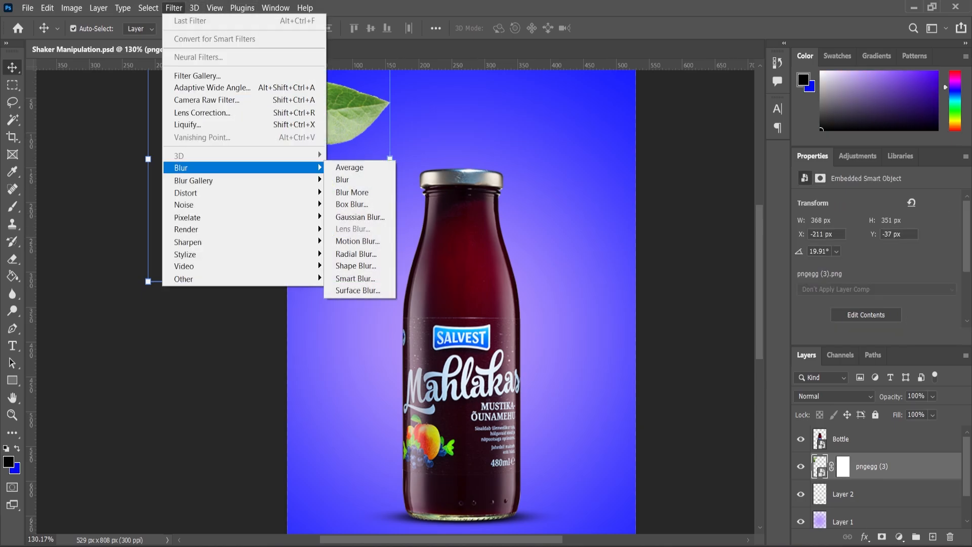
click(360, 217)
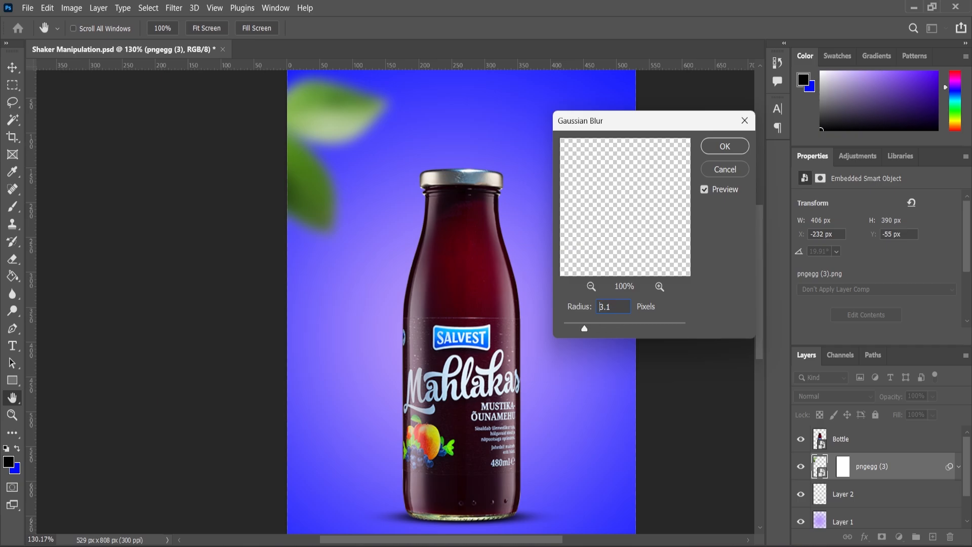
key(shift+Down)
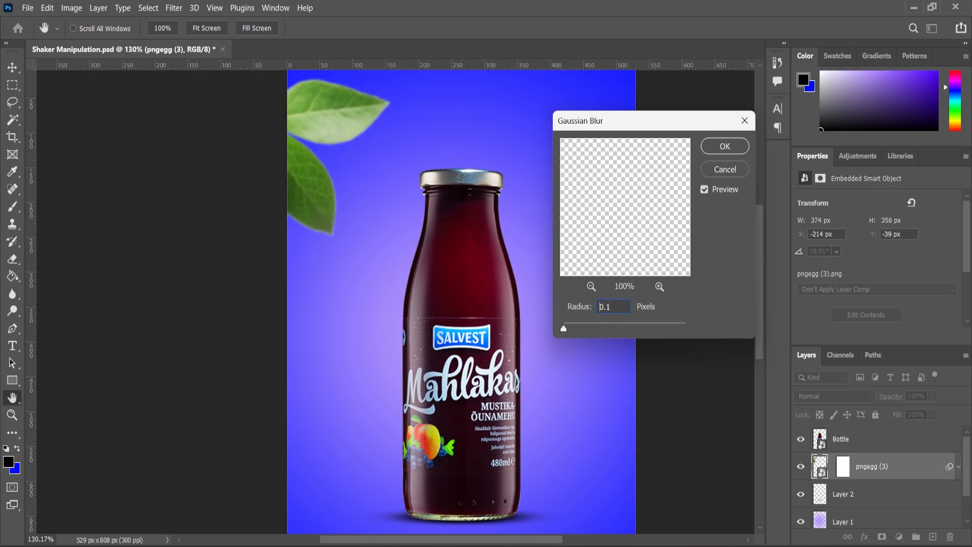
key(Up)
key(Up)
key(Up)
key(Return)
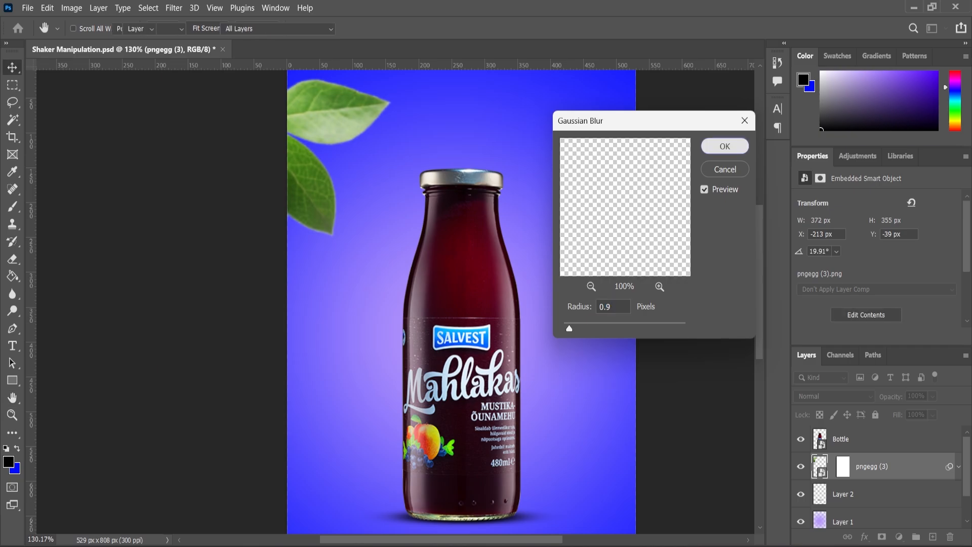
Step: Place the Milk spash2 image behind the bottle, scale it to about 454 by 330 px and align it with the canvas's right edge
scroll(498, 195, down, 4)
scroll(499, 195, up, 3)
scroll(499, 195, down, 2)
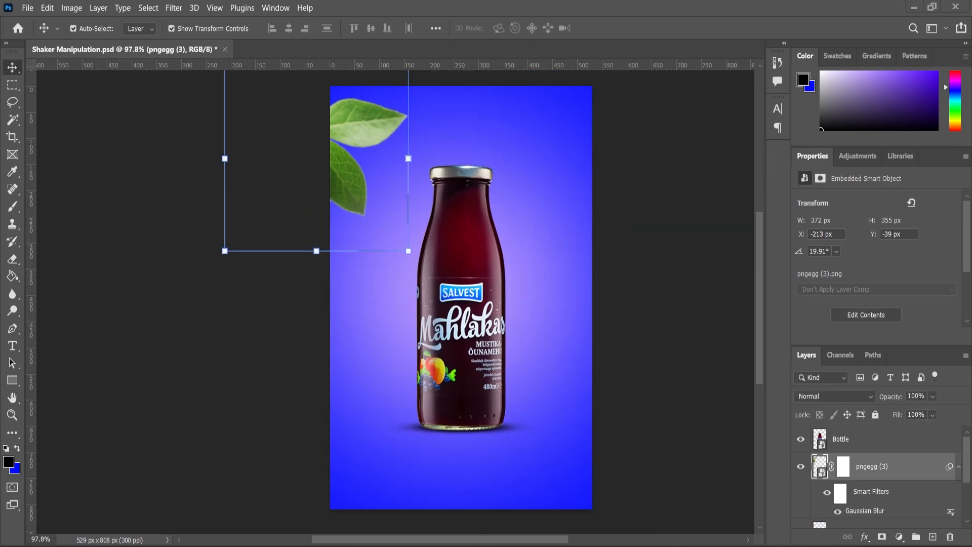
key(alt+Tab)
click(405, 243)
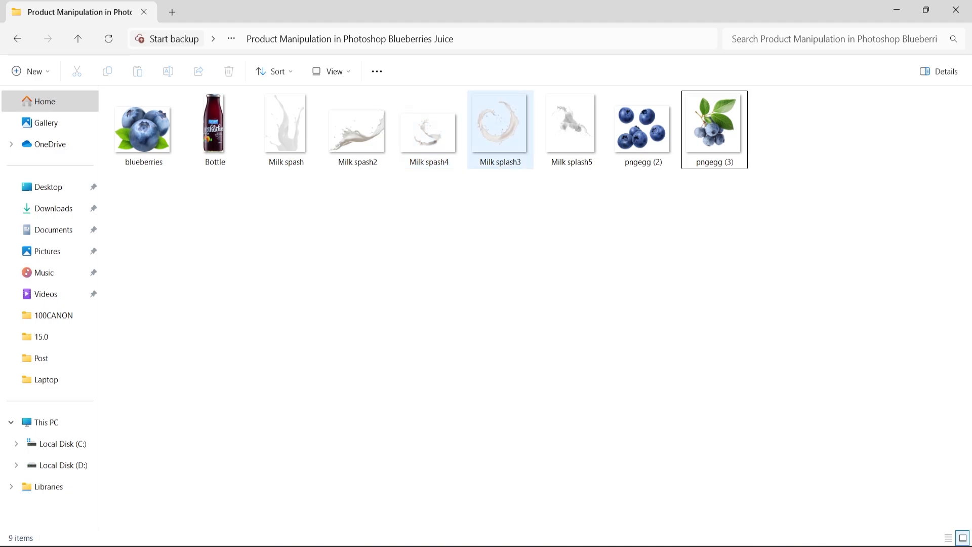
drag(357, 129, 534, 400)
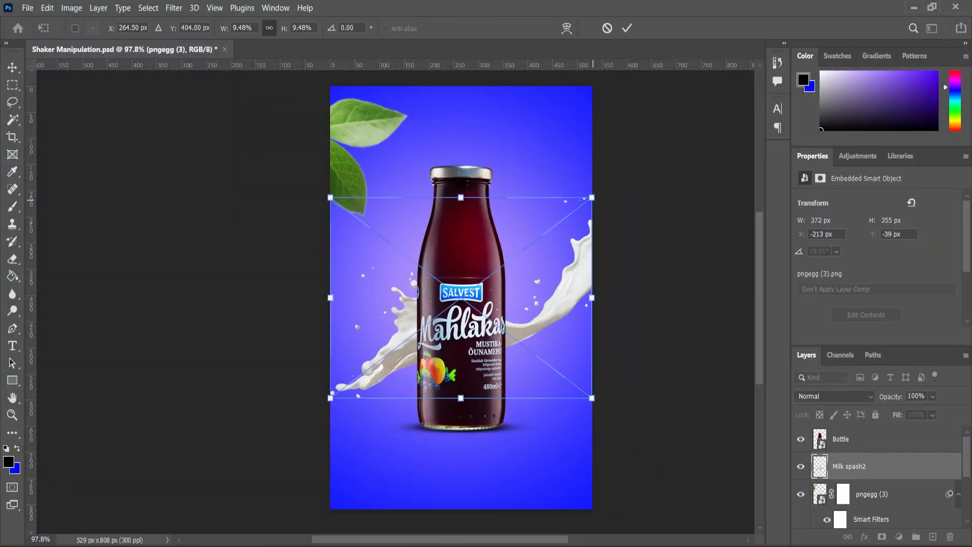
drag(593, 199, 573, 214)
drag(551, 287, 574, 285)
key(Return)
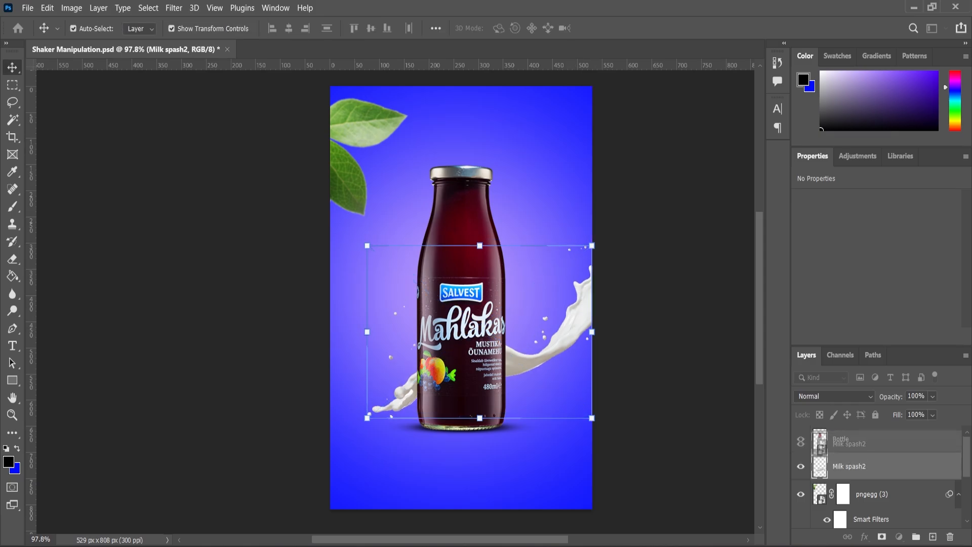
Step: Move the Milk spash2 layer above Bottle and enlarge the splash to about 494 by 359 px across the bottle's lower half
drag(855, 441, 855, 438)
scroll(582, 355, up, 3)
drag(559, 333, 558, 362)
drag(595, 239, 607, 229)
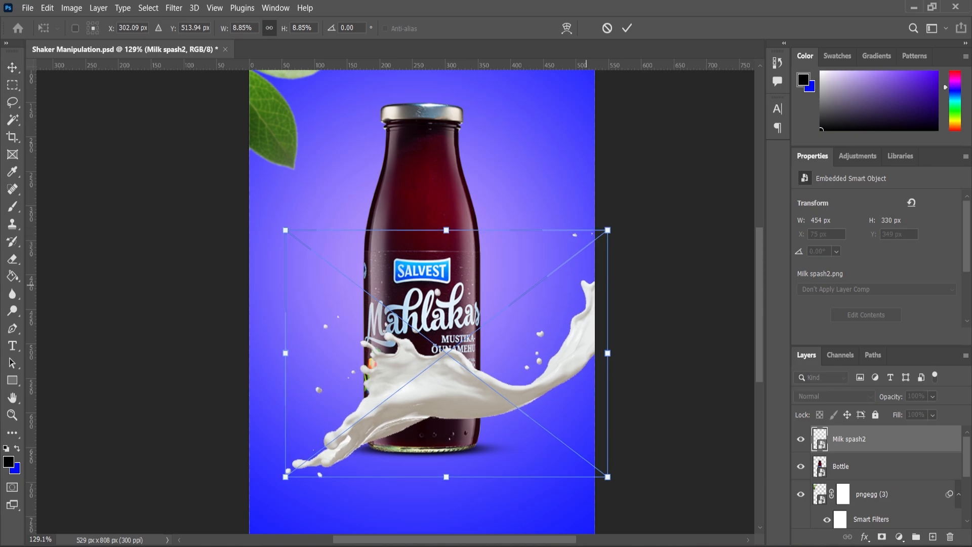
mouse_move(580, 303)
mouse_down()
mouse_move(580, 283)
mouse_move(573, 290)
mouse_up()
key(Return)
scroll(398, 268, down, 6)
scroll(478, 299, up, 5)
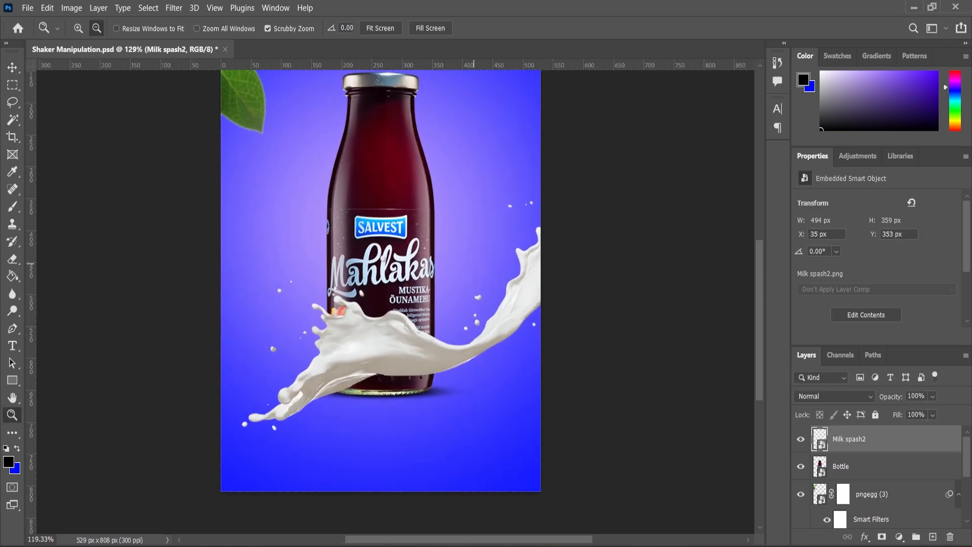
Step: Open the pngegg (2) image as a separate document and lasso the whole berry in the upper middle
scroll(488, 286, down, 4)
key(alt+Tab)
click(602, 314)
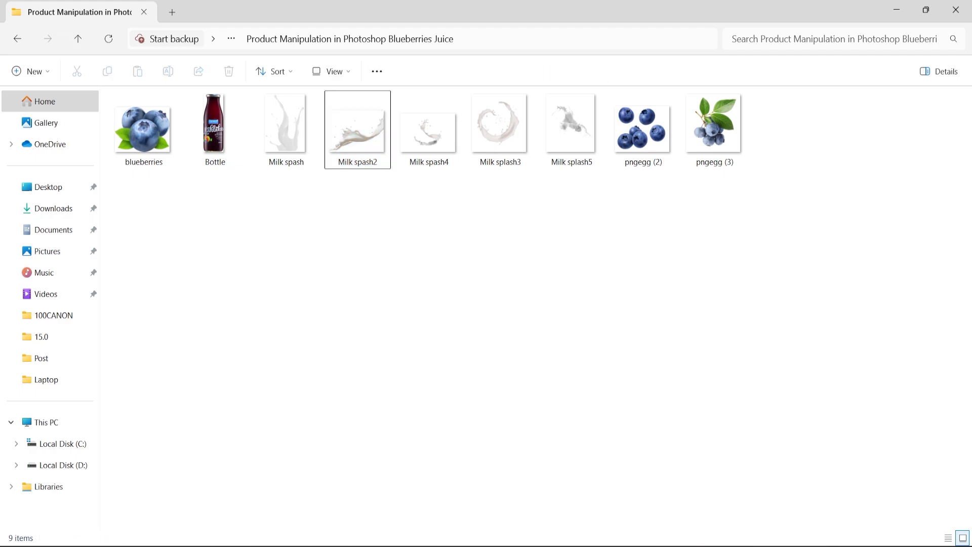
drag(642, 131, 677, 256)
drag(686, 486, 506, 49)
key(l)
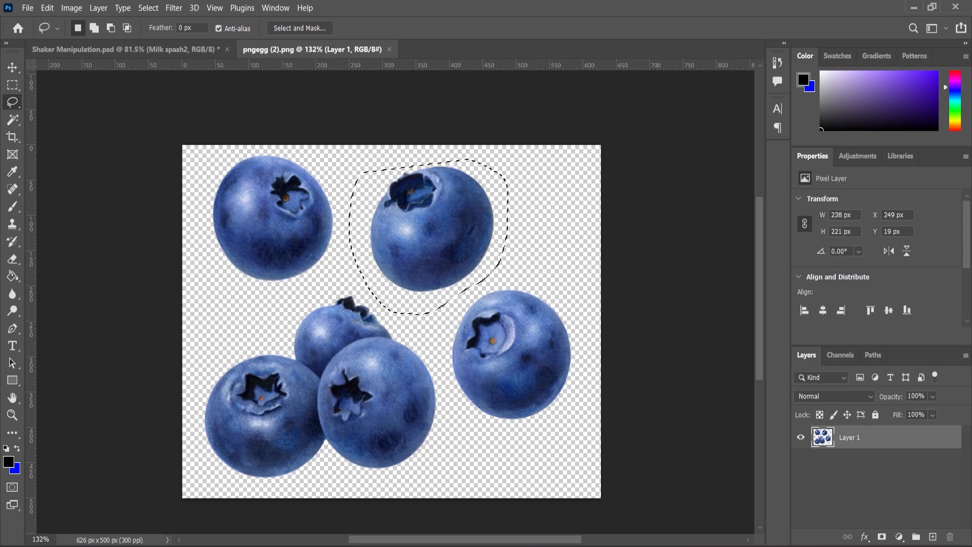
Step: Bring the selected blueberry into Shaker Manipulation.psd, scale it to about 124 by 119 px and place it in the canvas's upper right
key(v)
drag(433, 223, 438, 107)
key(ctrl+t)
alt+drag(477, 146, 466, 136)
drag(445, 93, 530, 161)
scroll(458, 119, up, 5)
alt+drag(563, 210, 558, 206)
drag(538, 172, 556, 176)
key(Return)
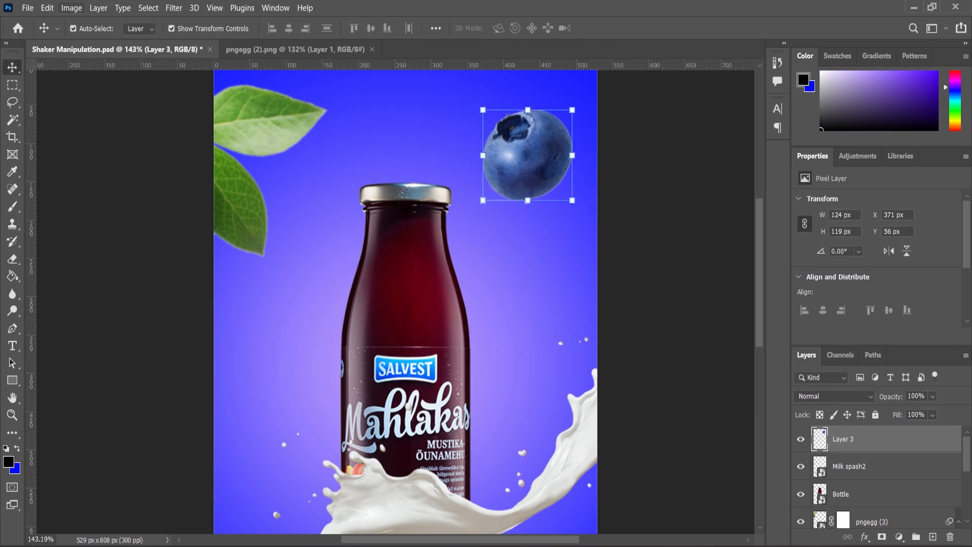
Step: Darken the blueberry with a Levels adjustment, setting the midtone input level to 0.84
click(71, 8)
mouse_move(92, 37)
click(218, 80)
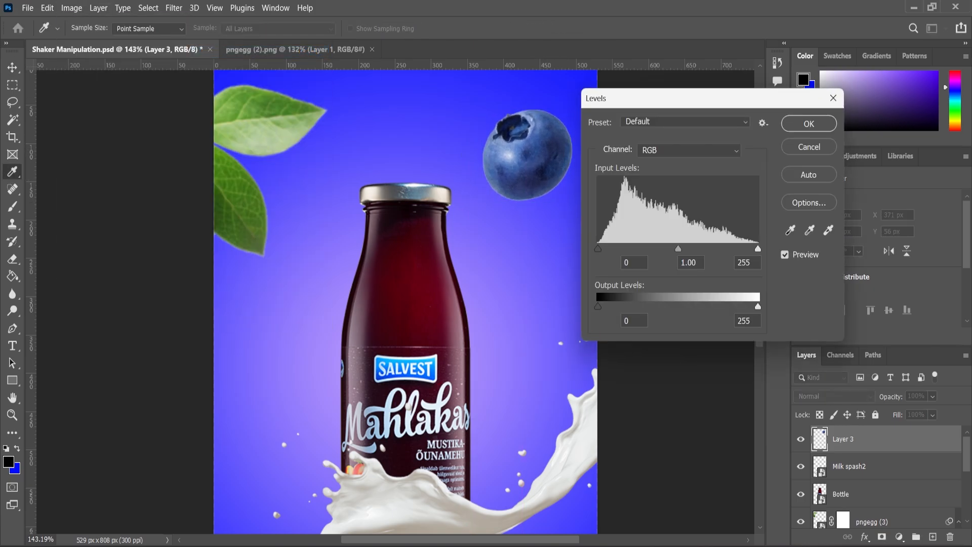
drag(678, 249, 687, 249)
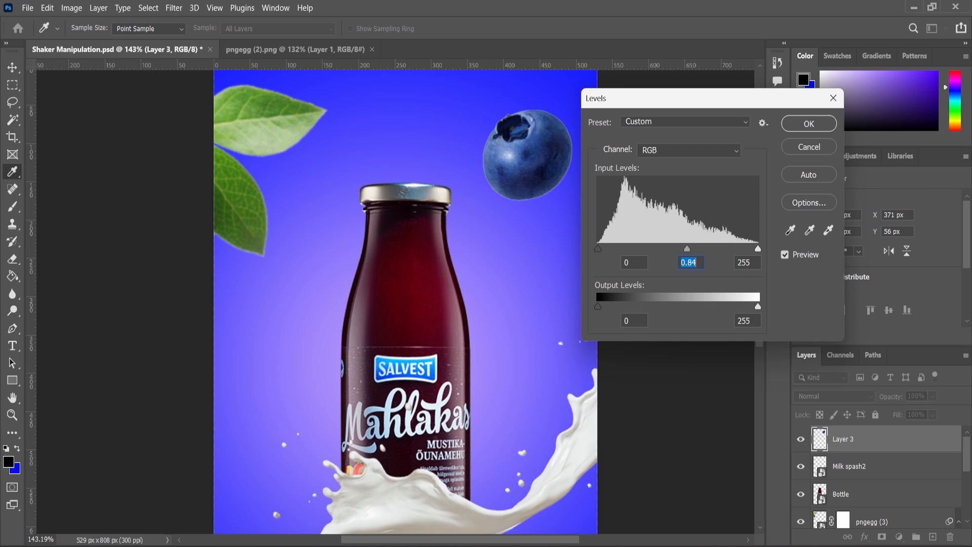
key(Return)
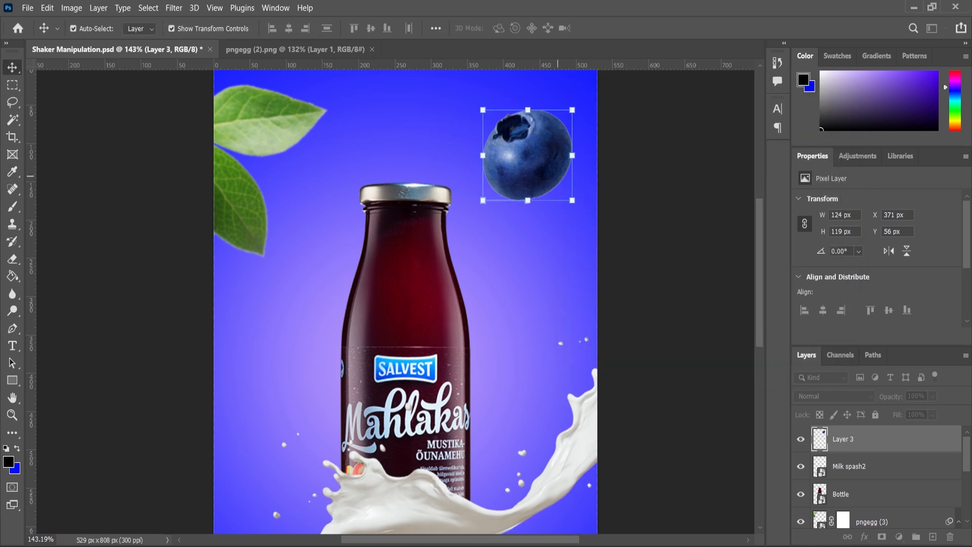
Step: Scale the blueberry to about 73.27% and place it near the canvas's right edge, above the bottle cap's level
drag(574, 109, 564, 123)
drag(530, 168, 541, 171)
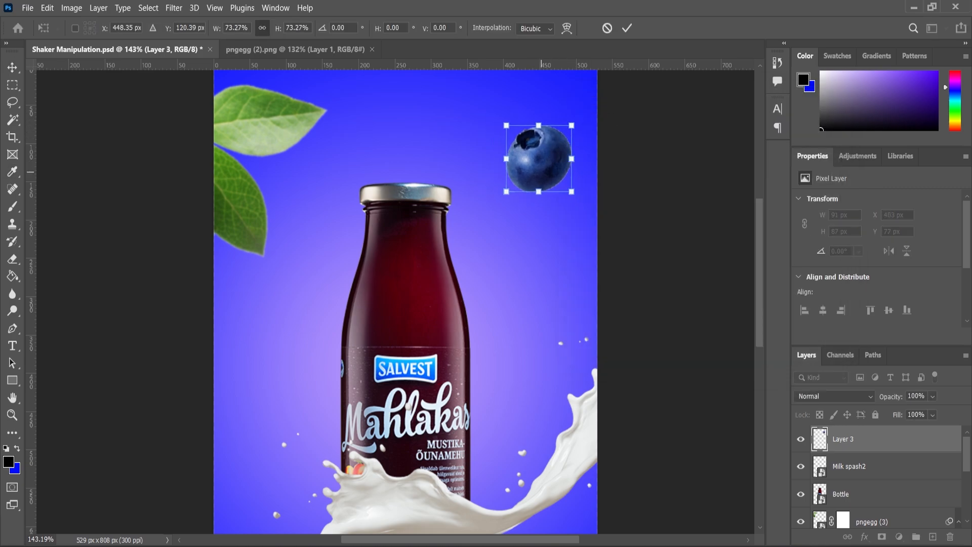
key(Return)
Step: Place the Milk splash5 image from the project folder, scale it down and move it over the blueberry
click(567, 494)
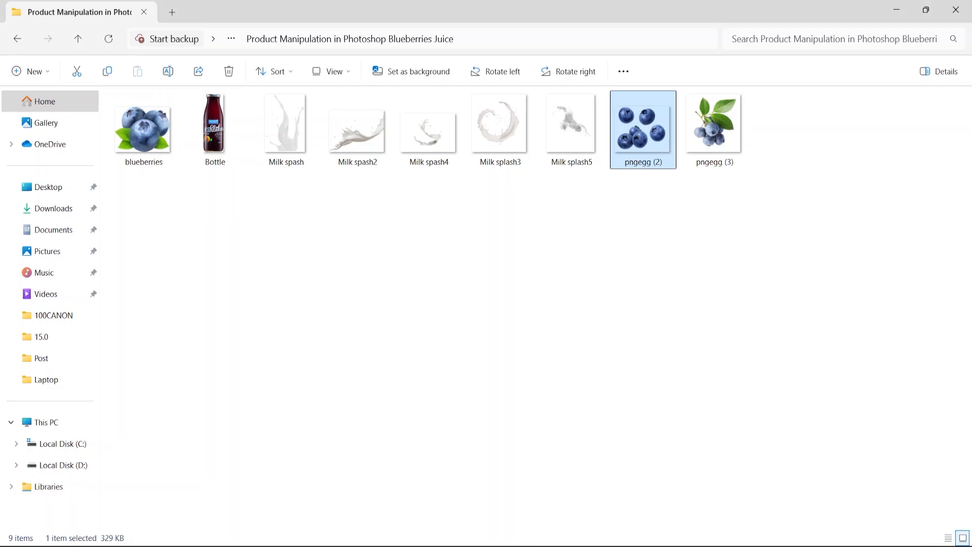
drag(571, 124, 557, 314)
drag(596, 70, 493, 196)
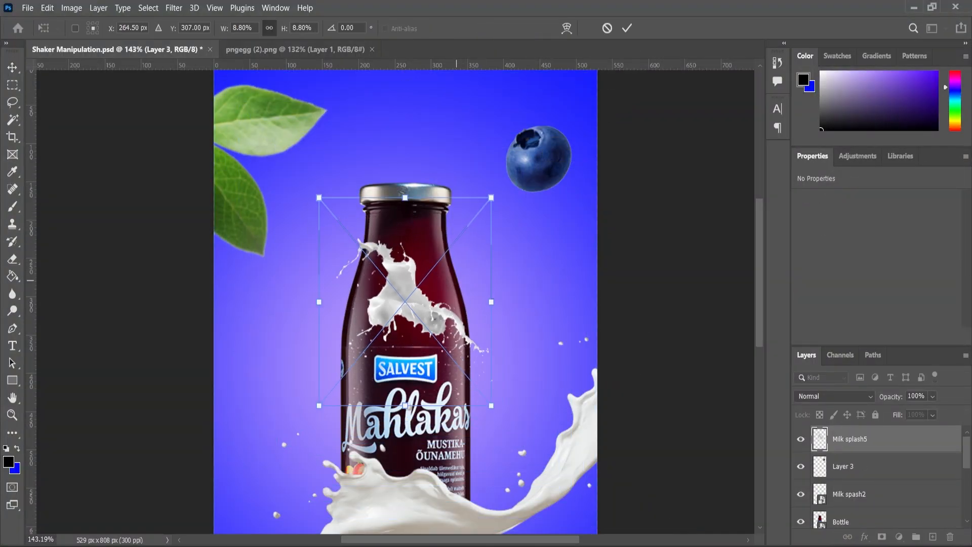
drag(421, 266, 546, 124)
drag(619, 263, 598, 238)
key(Return)
Step: Move the Milk splash5 layer below Layer 3 and scale the splash to about 7.72%, positioned behind the blueberry
drag(853, 439, 855, 477)
scroll(535, 142, up, 4)
drag(454, 101, 433, 89)
drag(602, 269, 620, 282)
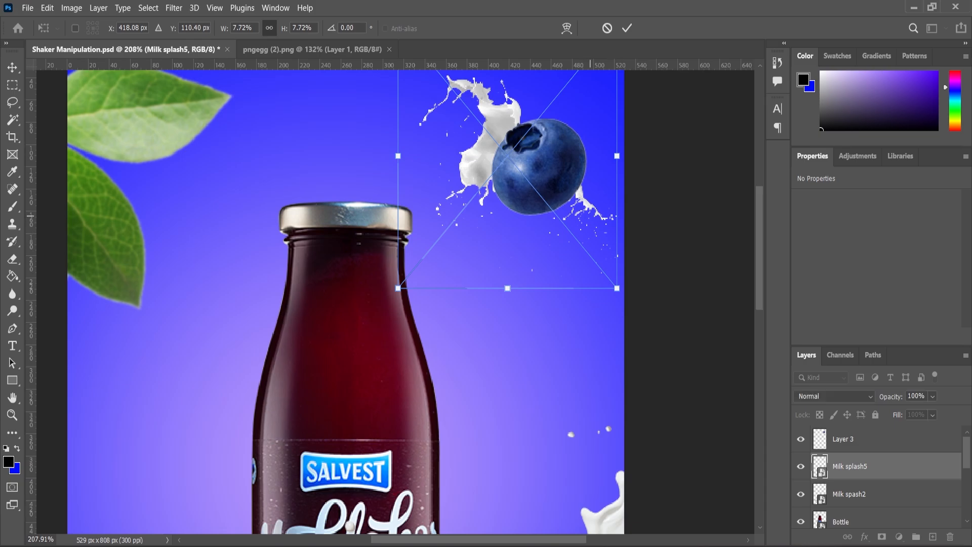
drag(597, 187, 595, 190)
key(Return)
scroll(587, 193, down, 6)
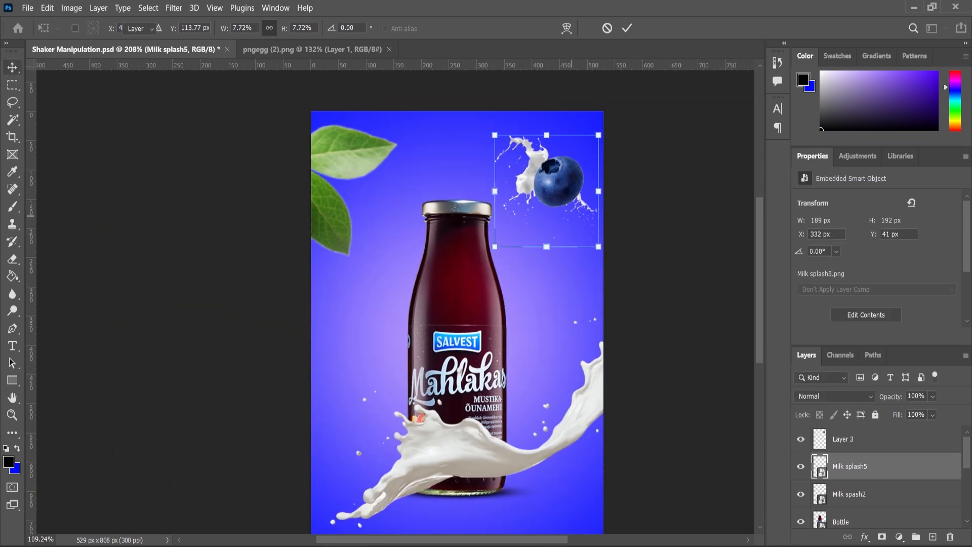
Step: Add a layer mask to Milk splash5 and hide the splash below and right of the blueberry with a 175 px Soft Round brush in black
scroll(575, 176, up, 9)
click(882, 537)
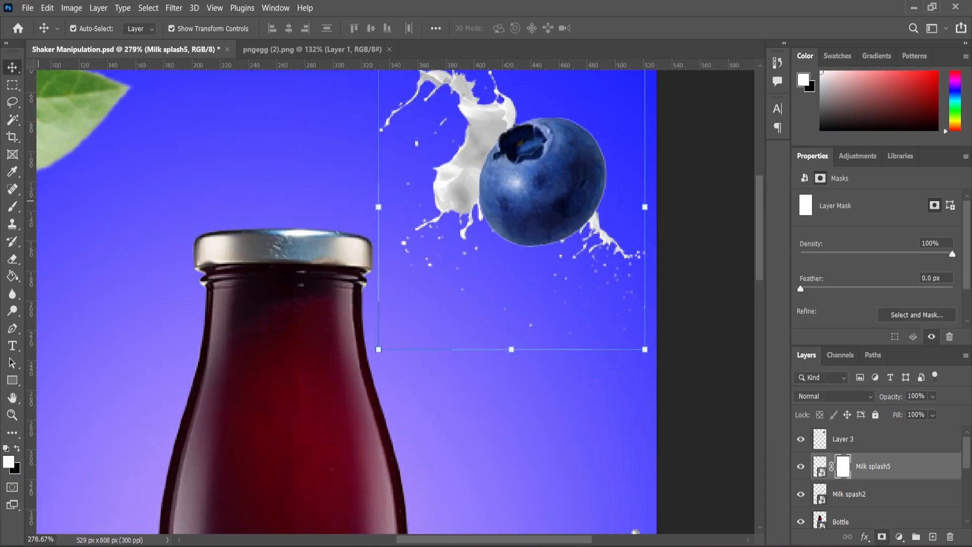
key(b)
right_click(613, 253)
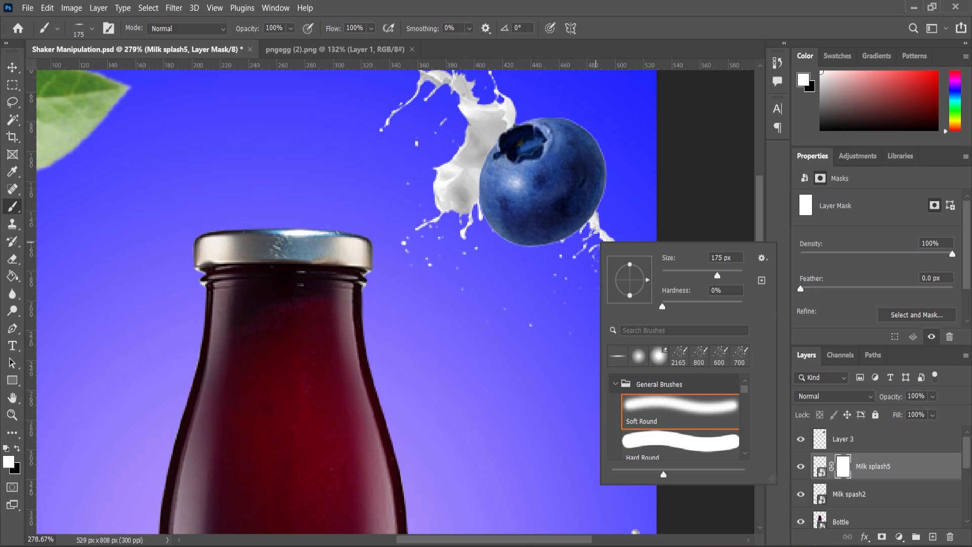
click(680, 410)
click(595, 261)
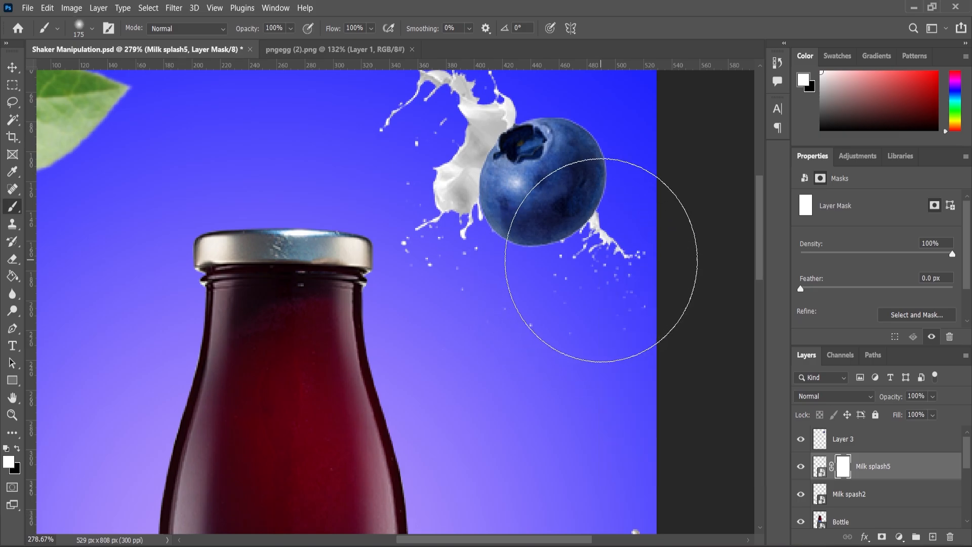
click(612, 258)
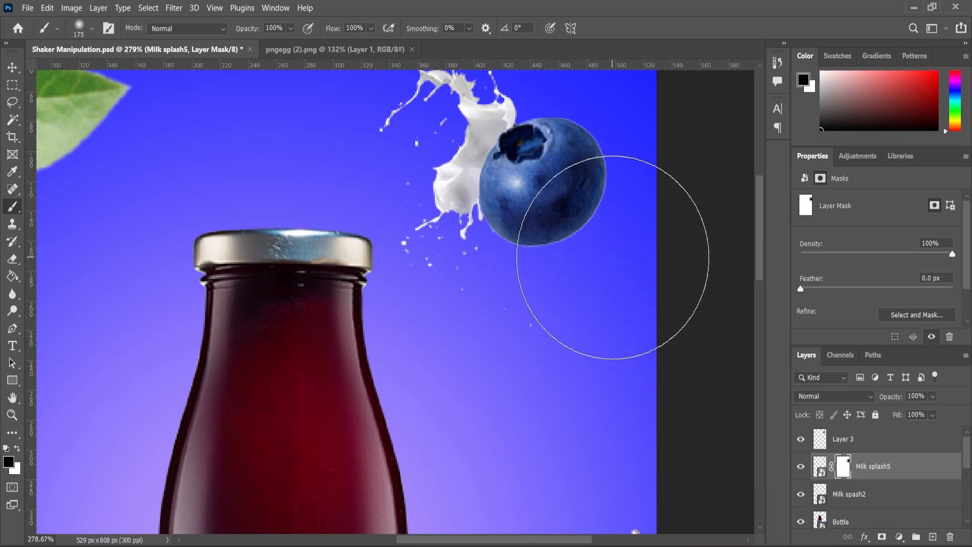
scroll(612, 265, down, 5)
scroll(612, 263, up, 2)
click(12, 68)
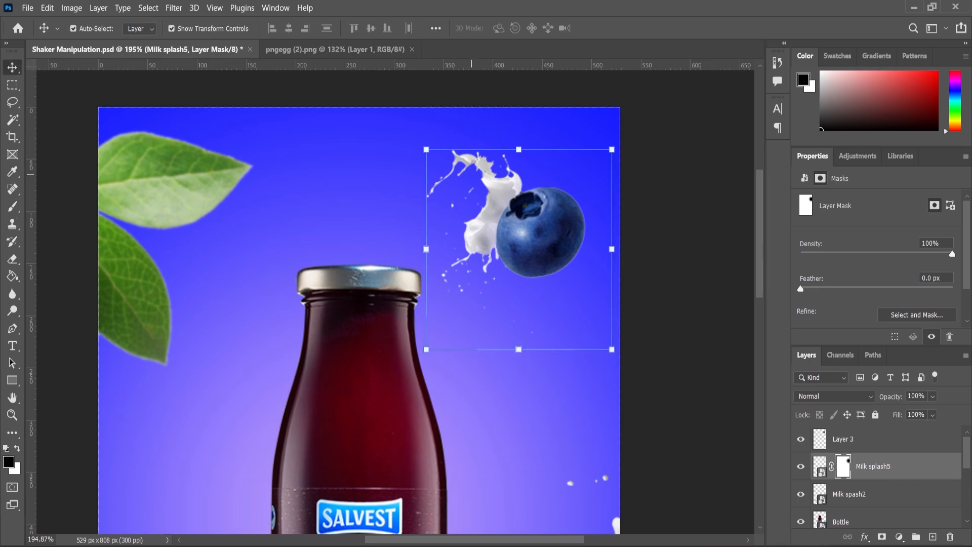
Step: Duplicate the blueberry layer and place the copy in the canvas's lower right corner, enlarged to about 184.98%
scroll(521, 218, down, 7)
click(524, 267)
scroll(521, 238, down, 3)
scroll(527, 240, up, 2)
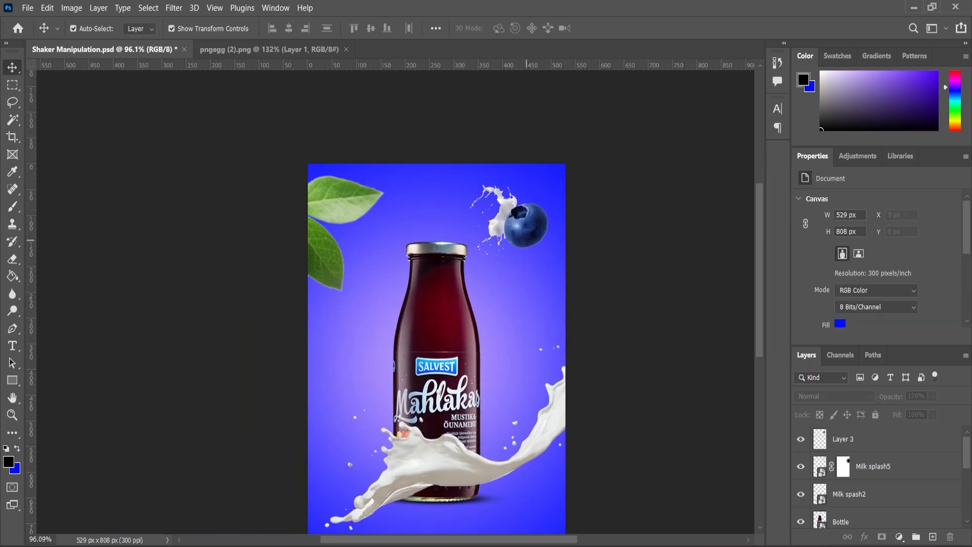
scroll(526, 240, down, 4)
click(530, 163)
scroll(530, 165, down, 4)
mouse_move(861, 439)
mouse_down()
mouse_move(860, 482)
mouse_move(861, 439)
mouse_up()
key(ctrl+j)
drag(526, 153, 555, 348)
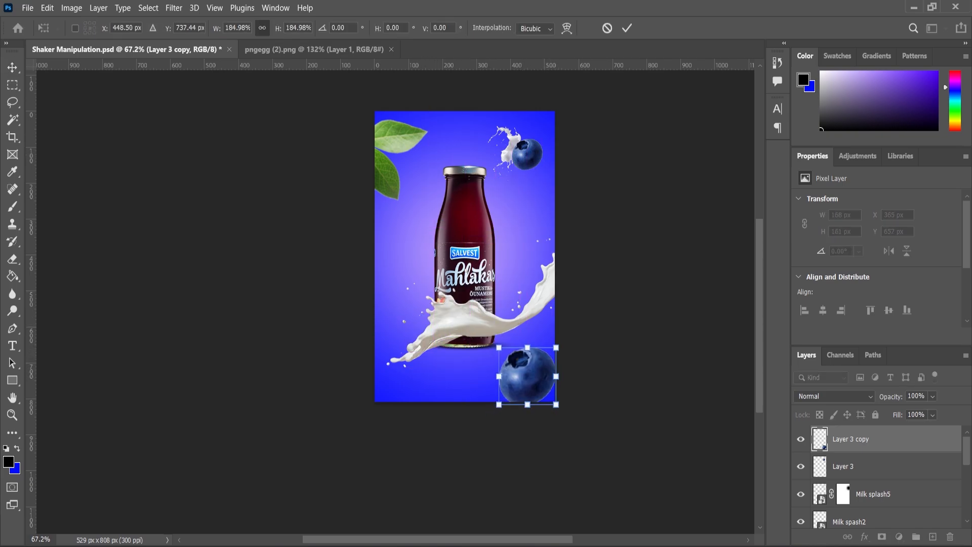
key(Return)
Step: Apply a Gaussian Blur with a radius of 0.9 pixels to the large blueberry of Layer 3 copy
click(174, 8)
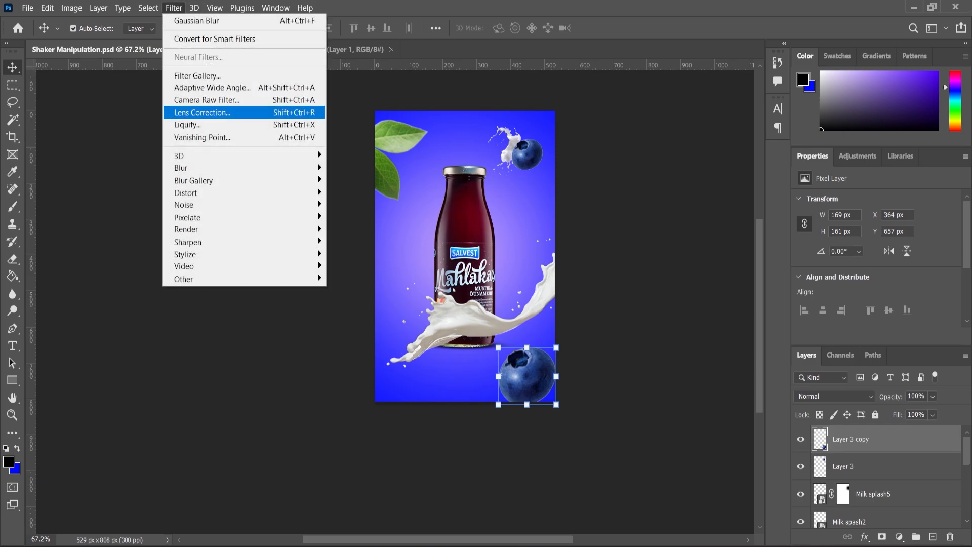
mouse_move(227, 165)
click(365, 215)
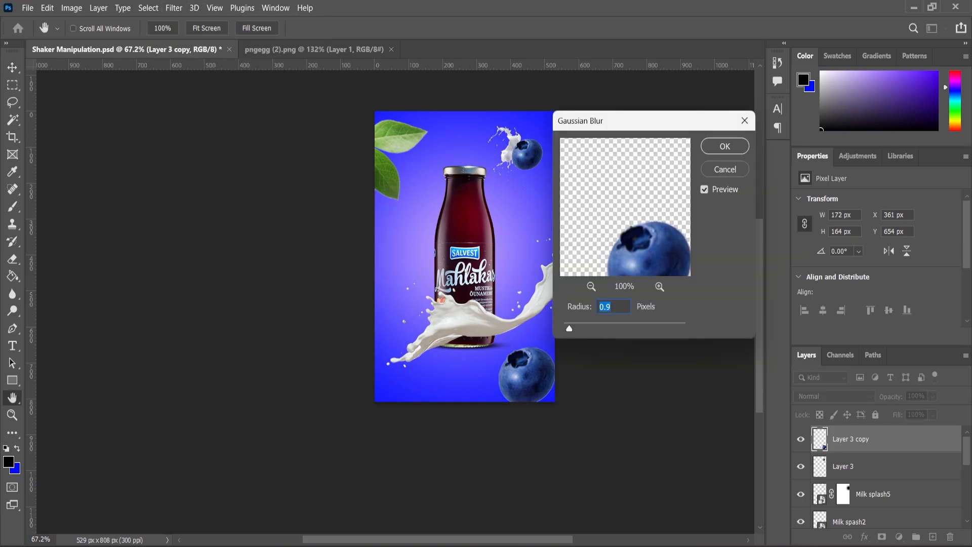
click(724, 145)
Step: Scale the blurred blueberry to about 83.93% and move it so it extends slightly past the canvas's right edge
scroll(527, 399, up, 6)
drag(608, 248, 596, 261)
drag(566, 309, 600, 293)
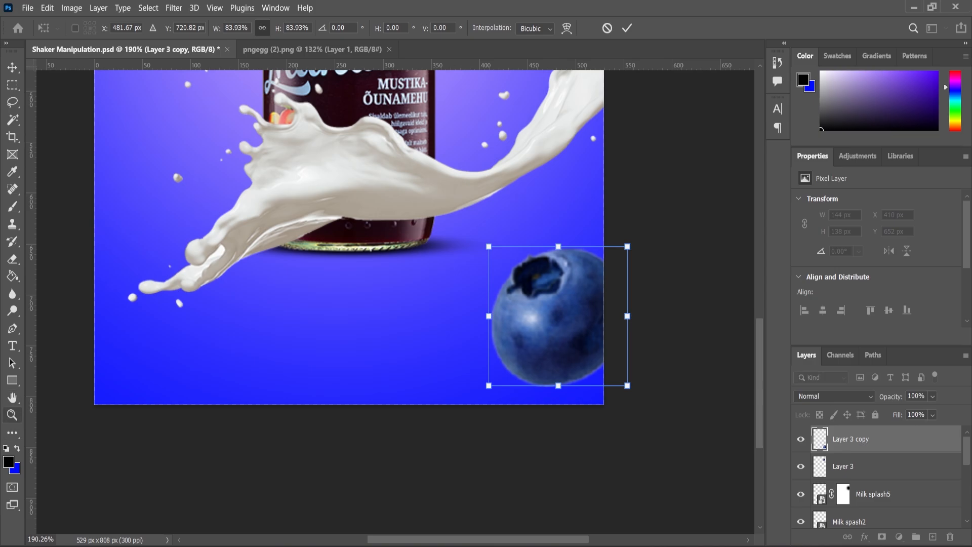
key(Return)
scroll(464, 304, down, 12)
scroll(486, 190, up, 6)
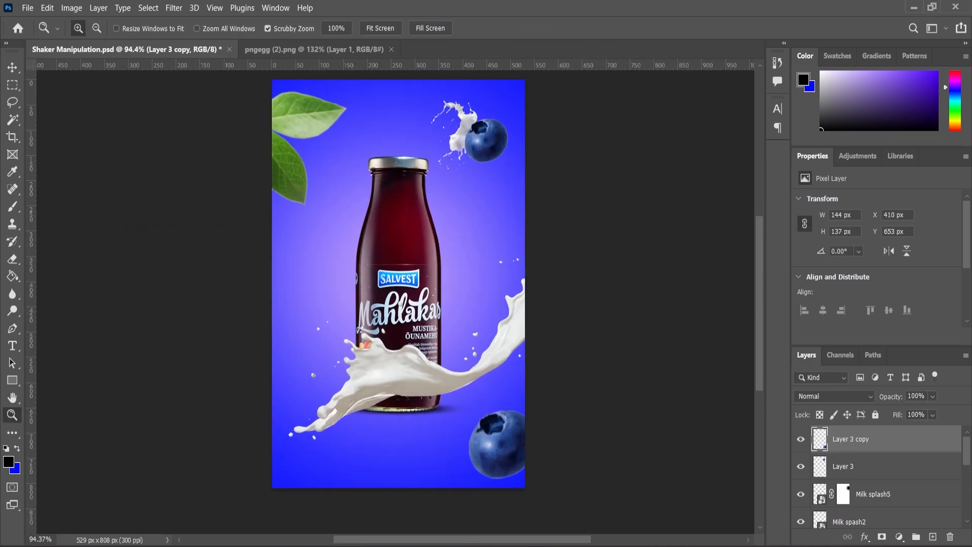
Step: Duplicate Layer 3 and place the copy across the canvas's left edge beside the bottle, rotated about 63.67° and scaled to 112.64%
click(12, 67)
click(486, 140)
drag(881, 466, 932, 537)
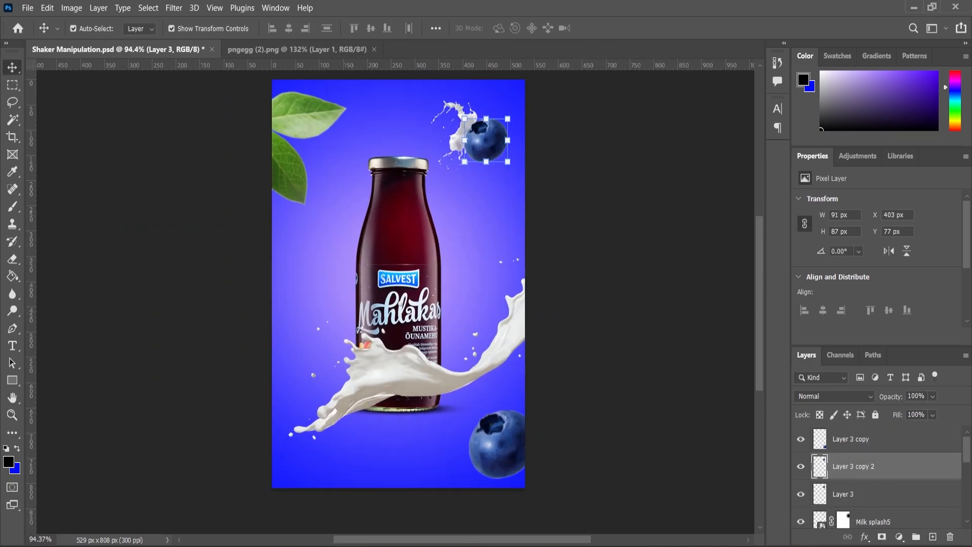
drag(486, 140, 309, 279)
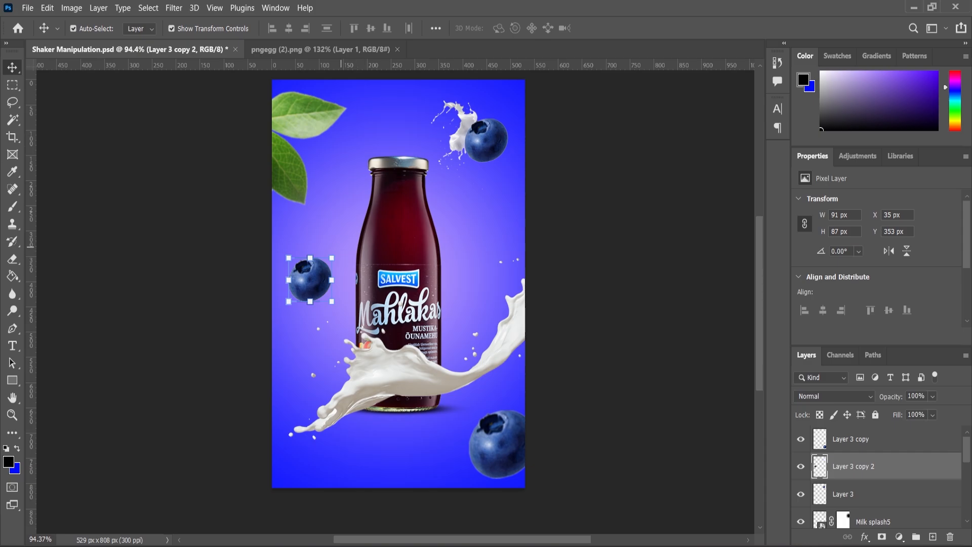
drag(341, 247, 292, 309)
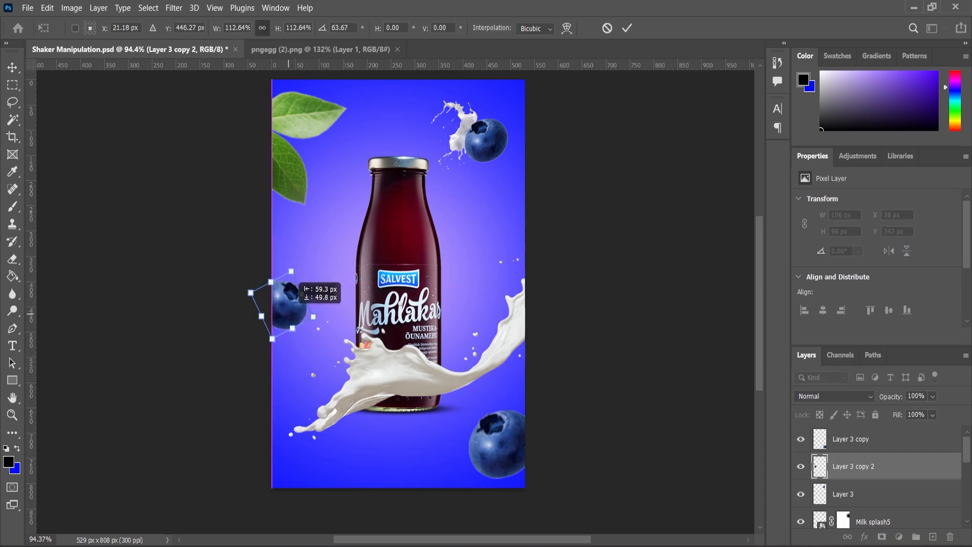
key(Return)
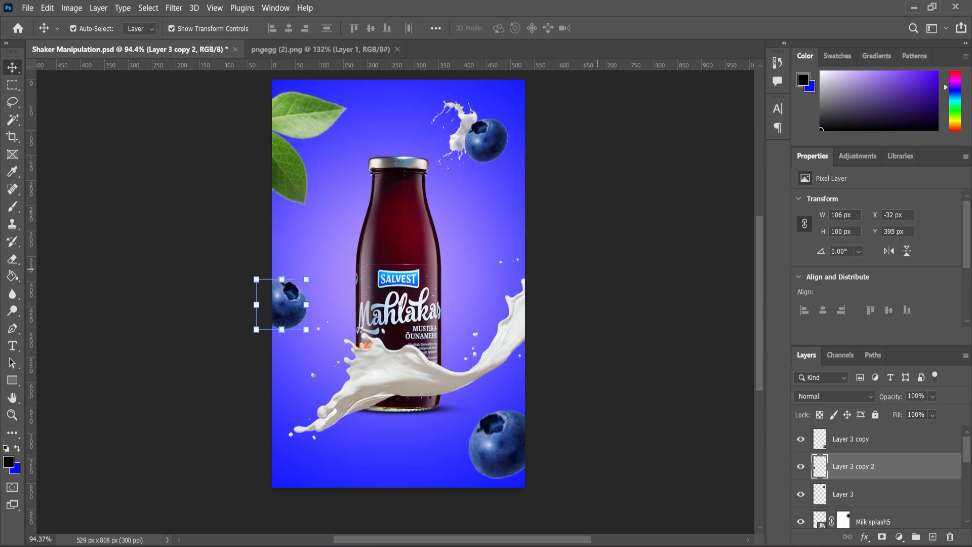
Step: Place the Milk spash4 image at the left blueberry, scale it down to about 175 by 164 px and move its layer below Layer 3 copy 2
key(alt+Tab)
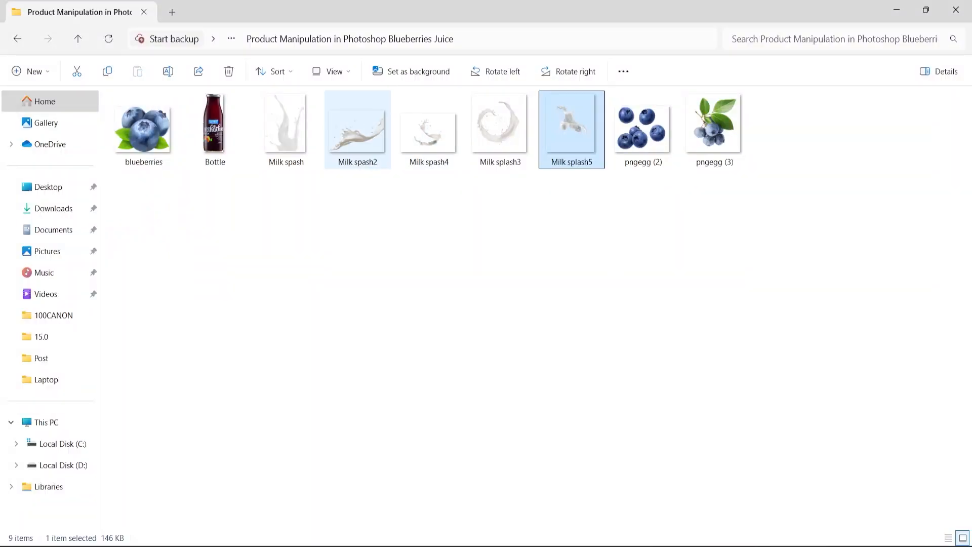
drag(429, 127, 293, 327)
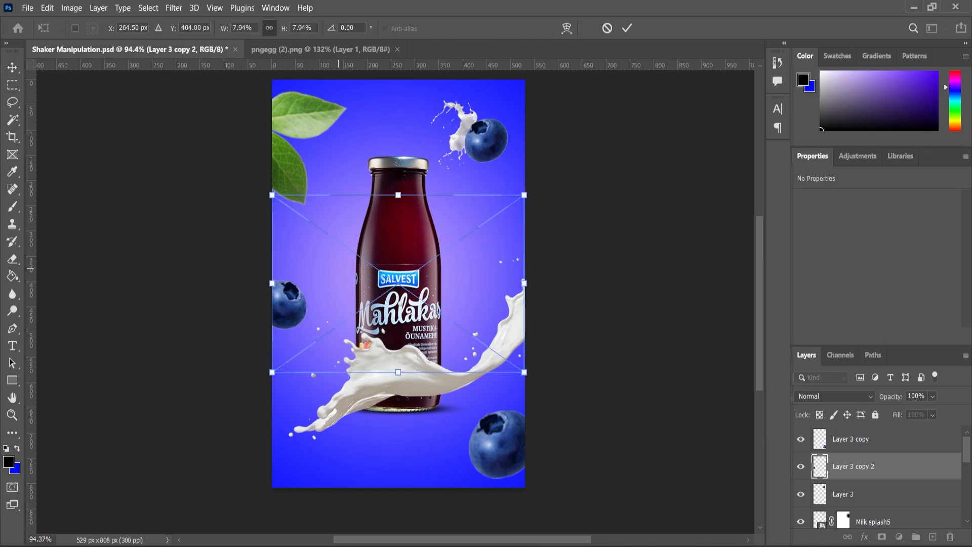
drag(451, 286, 324, 286)
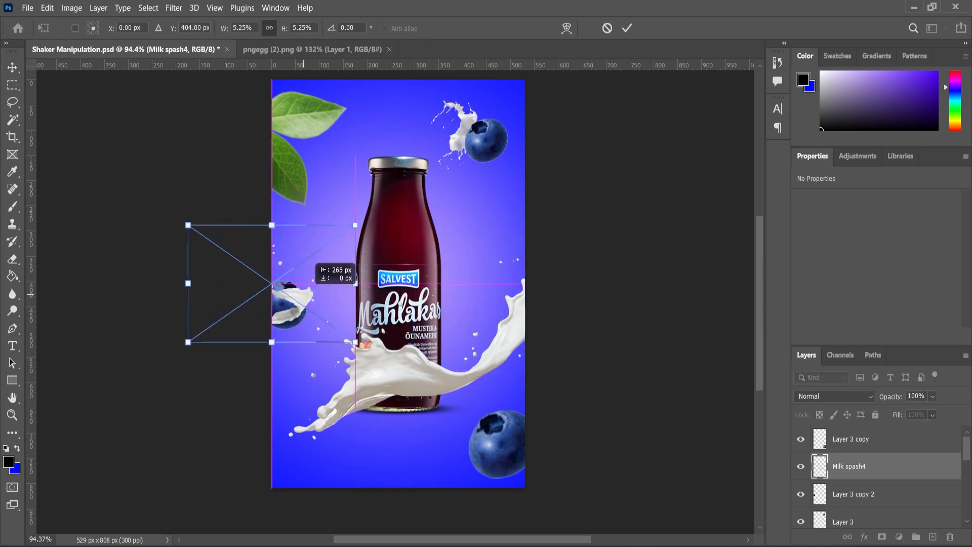
key(Return)
key(ctrl+bracketleft)
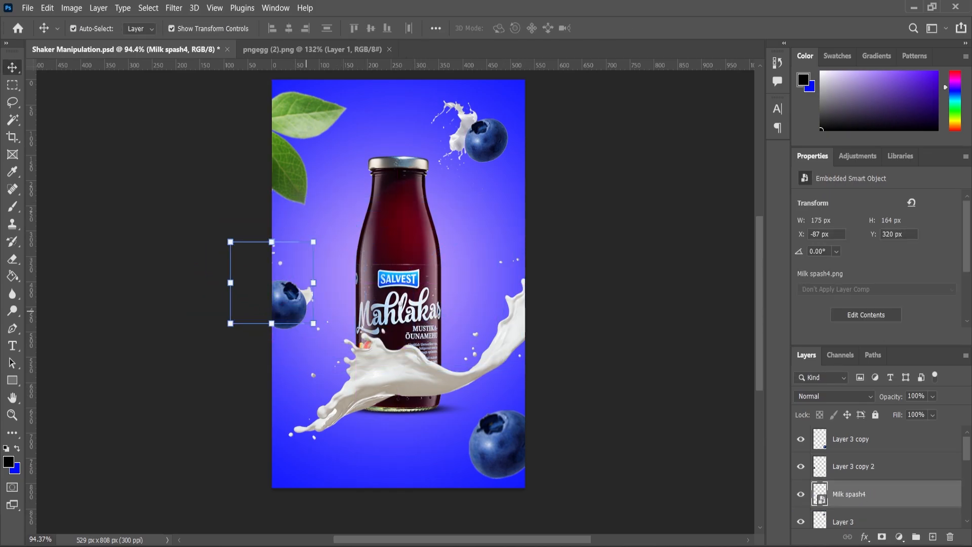
Step: Enlarge the Milk spash4 splash to about 5.85% and shift it right so it spreads out from behind the left blueberry
scroll(299, 285, up, 2)
key(ctrl+t)
drag(320, 228, 350, 220)
drag(409, 192, 422, 183)
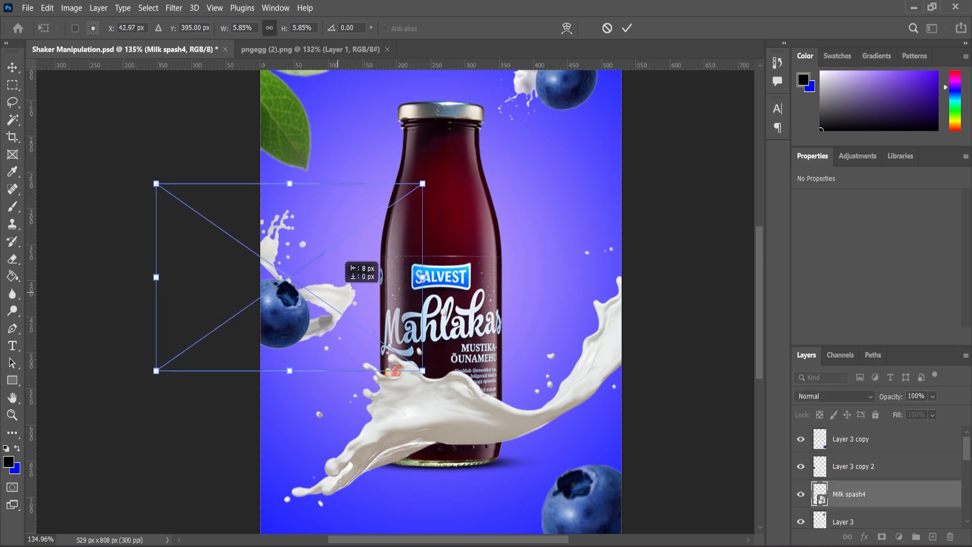
drag(338, 293, 337, 292)
key(Return)
Step: Move the left blueberry slightly right and down into the canvas, and nudge the Milk spash4 splash to fit around it
shift+click(287, 317)
drag(287, 316, 297, 320)
click(66, 249)
scroll(324, 313, up, 6)
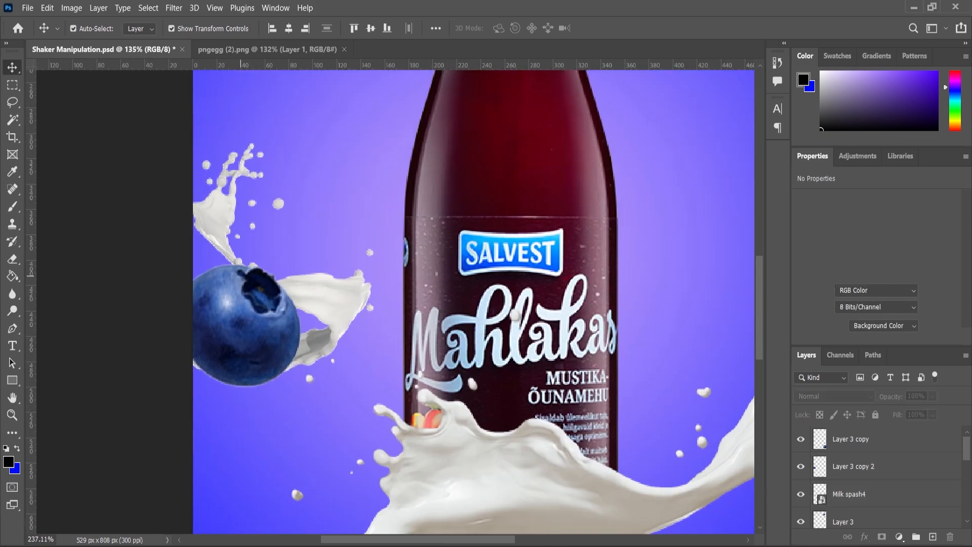
drag(360, 300, 353, 292)
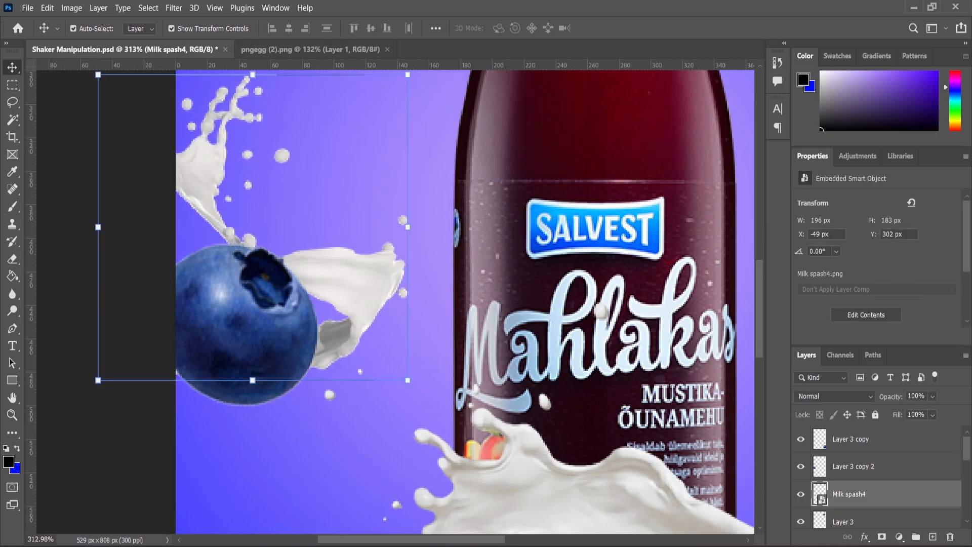
Step: Duplicate the Milk spash4 layer, move the copy above Layer 3 copy 2 and add a layer mask to it
key(ctrl+j)
key(ctrl+bracketright)
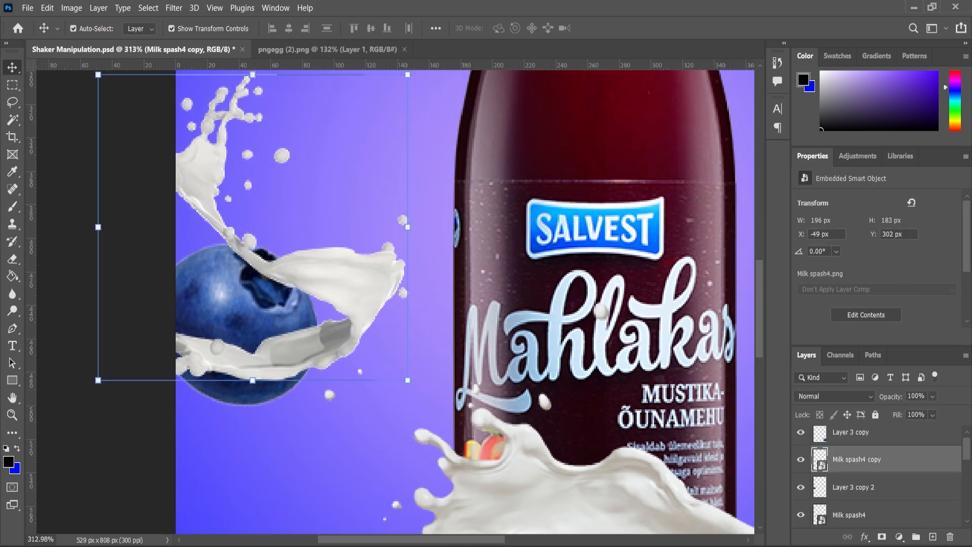
scroll(362, 294, up, 1)
click(882, 536)
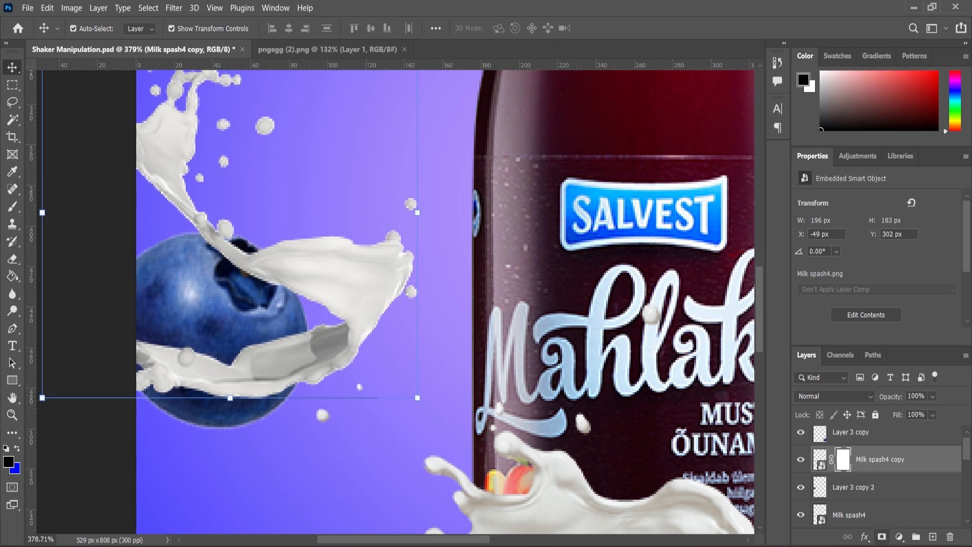
Step: Mask out the part of the Milk spash4 copy splash crossing the front of the left blueberry with a 20 px black brush
click(12, 206)
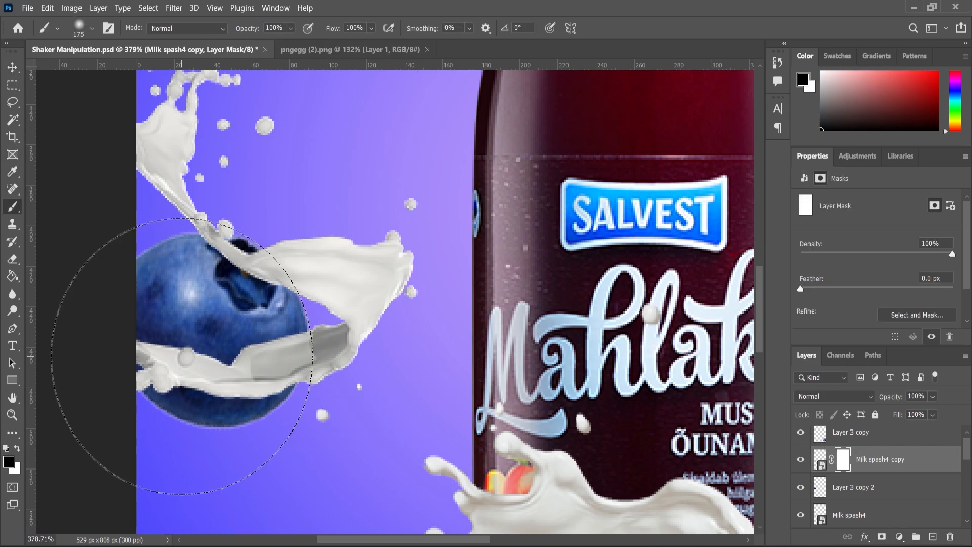
key(bracketleft)
key(bracketleft)
key(bracketleft)
key(bracketleft)
key(bracketleft)
key(bracketleft)
key(bracketleft)
key(bracketleft)
key(bracketleft)
mouse_move(175, 368)
mouse_down()
mouse_move(214, 374)
mouse_move(236, 349)
mouse_move(244, 375)
mouse_move(244, 359)
mouse_move(272, 386)
mouse_move(293, 337)
mouse_up()
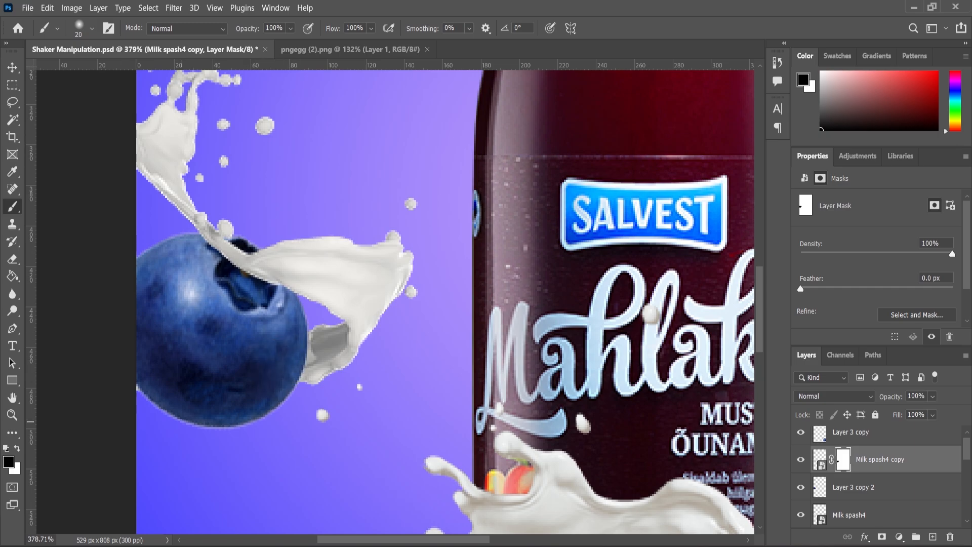
scroll(248, 308, down, 15)
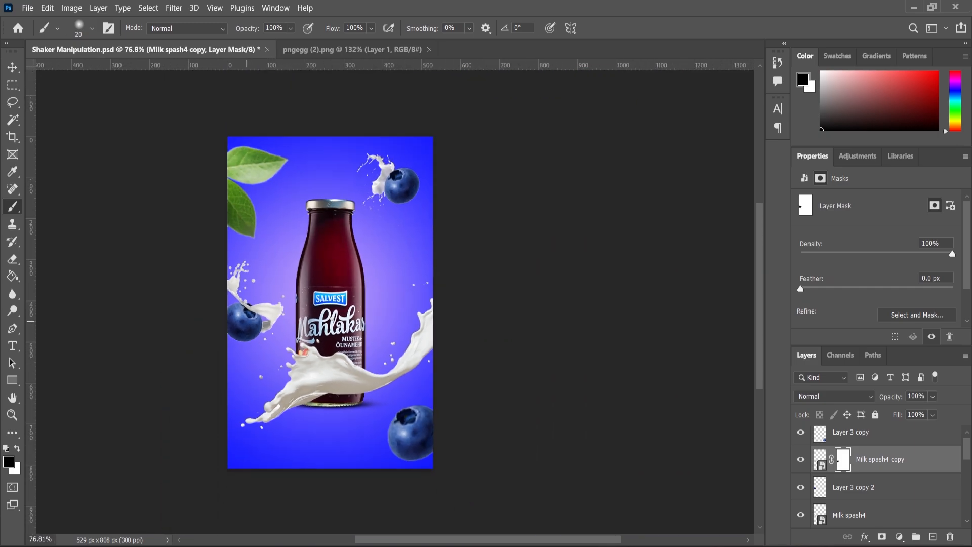
Step: Create a horizontal paragraph text box on the blue area below the bottle and set its text color to ffffff
scroll(293, 325, up, 2)
scroll(390, 486, up, 2)
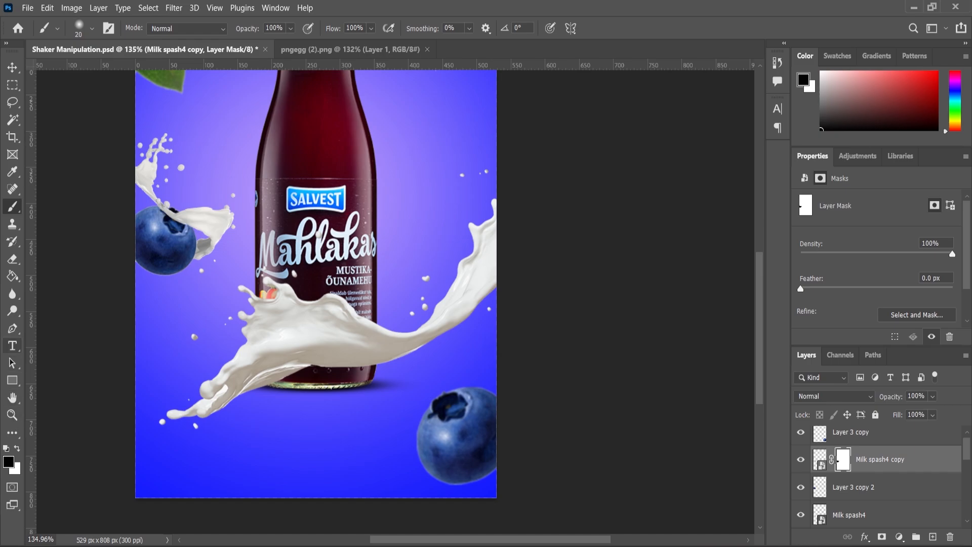
click(12, 346)
scroll(291, 385, down, 1)
scroll(263, 431, up, 1)
scroll(253, 433, up, 1)
drag(220, 439, 397, 478)
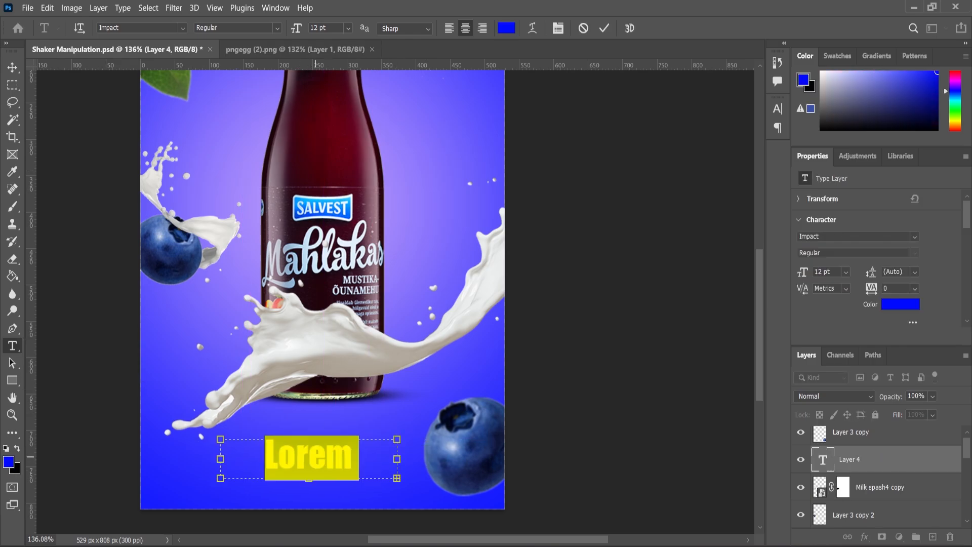
click(9, 462)
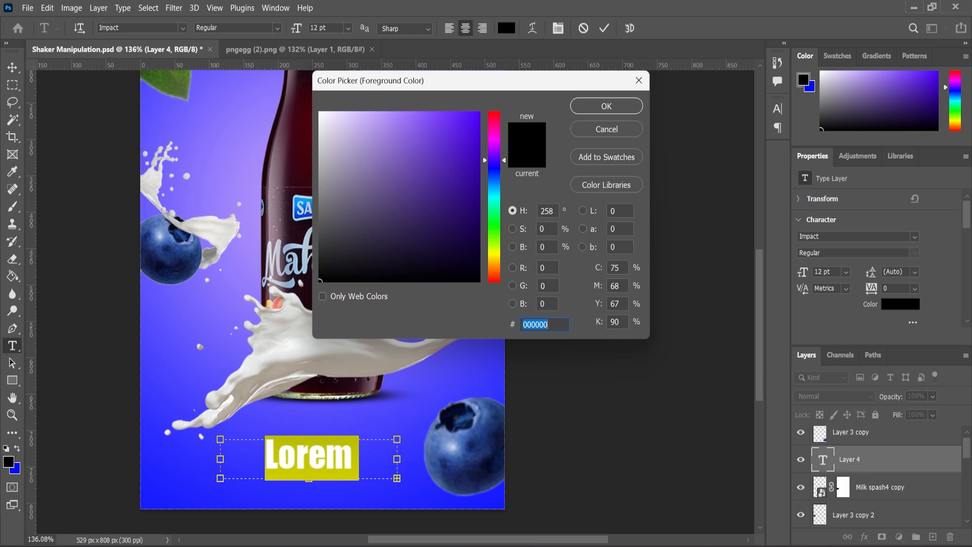
text(ffffff)
click(606, 106)
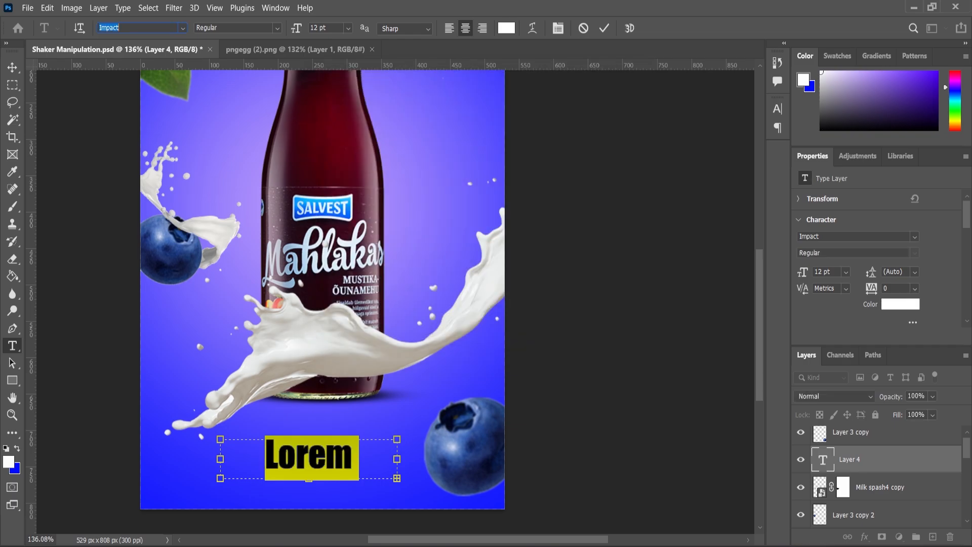
Step: Set the placeholder text's font to Poppins Regular and its size to 3 pt
click(183, 28)
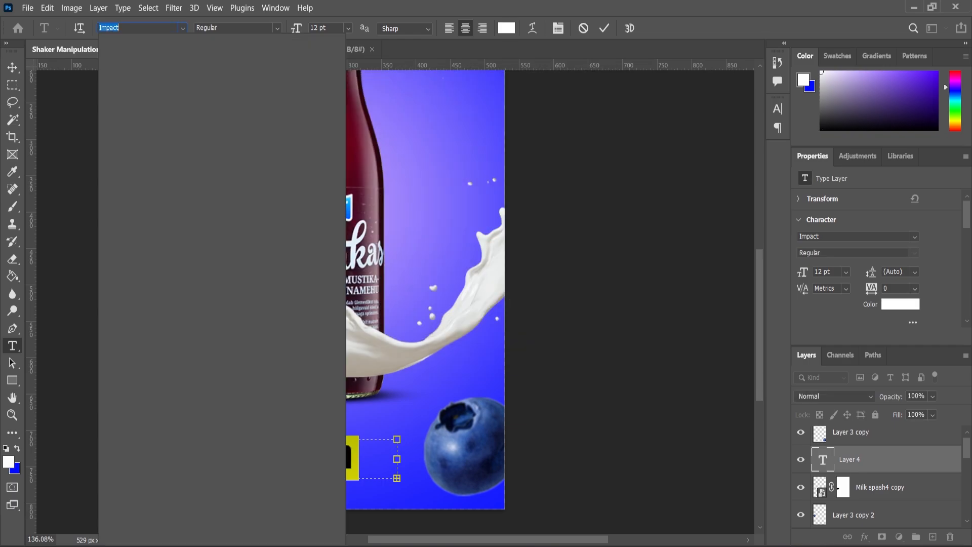
text(poppi)
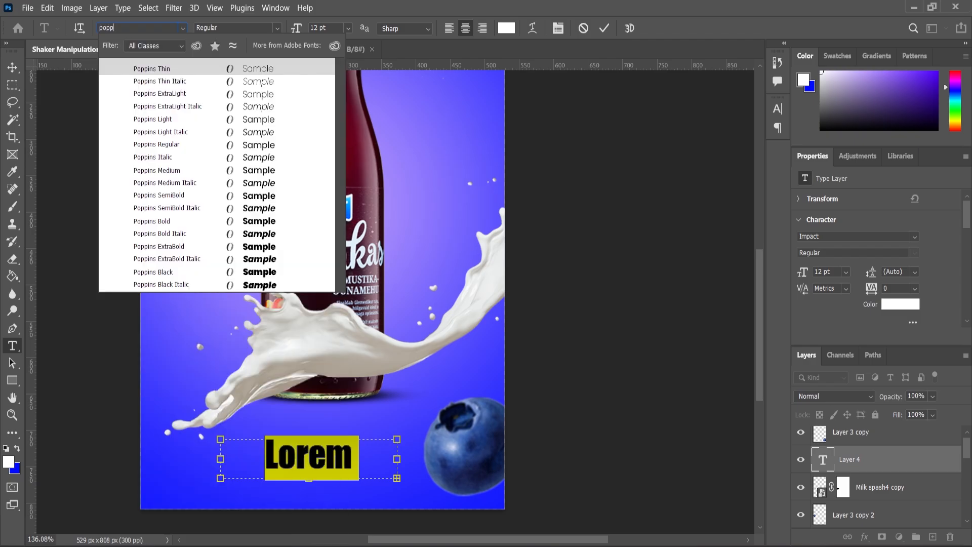
key(Down)
key(Down)
key(Down)
key(Down)
key(Down)
key(Down)
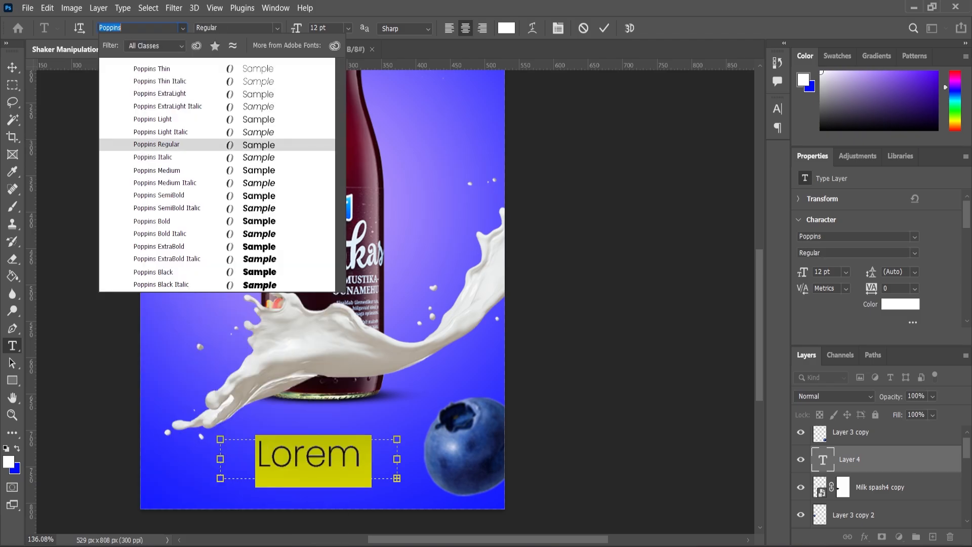
key(Return)
drag(296, 27, 283, 27)
key(Down)
key(Down)
key(Down)
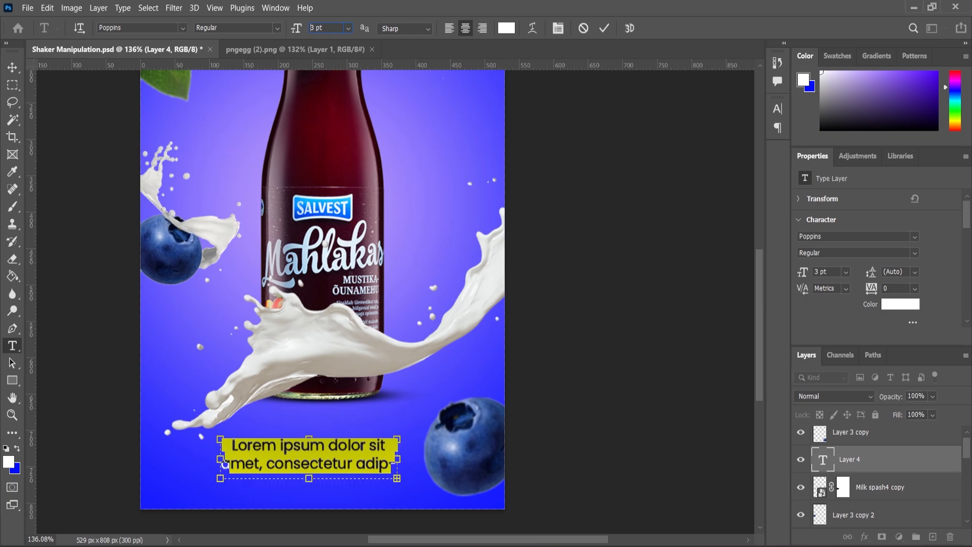
Step: Enlarge the text box to about 286 px wide and delete the placeholder text after "magna aliqua. Quis"
drag(397, 478, 418, 489)
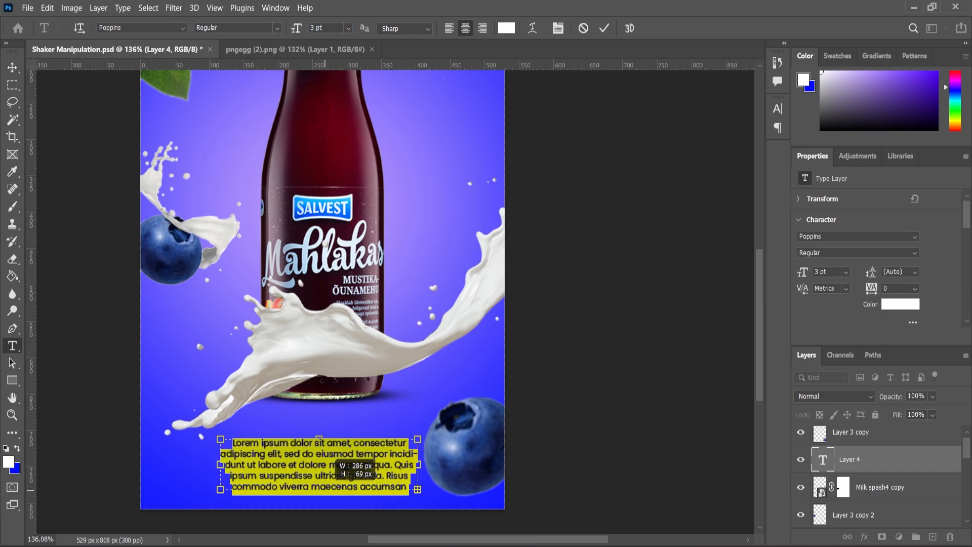
click(396, 488)
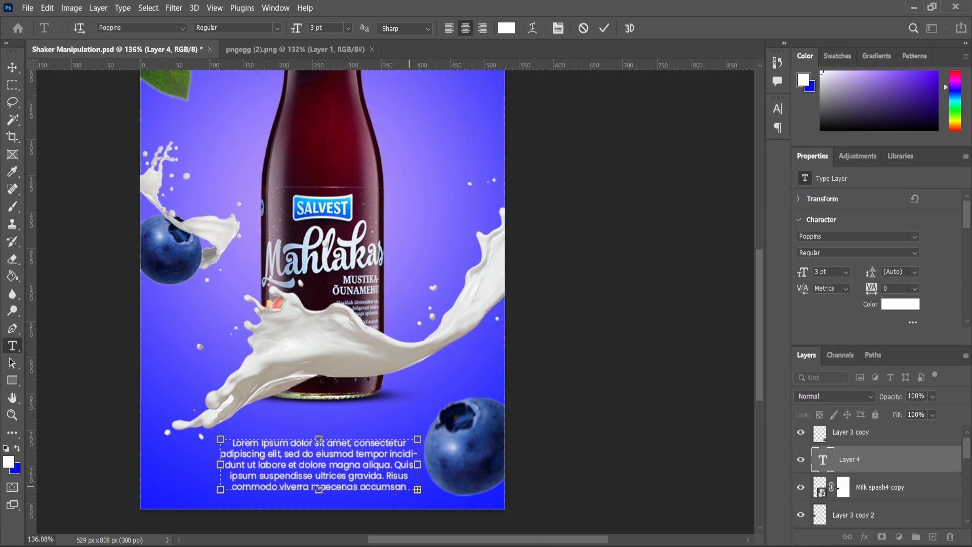
drag(409, 487, 226, 475)
key(BackSpace)
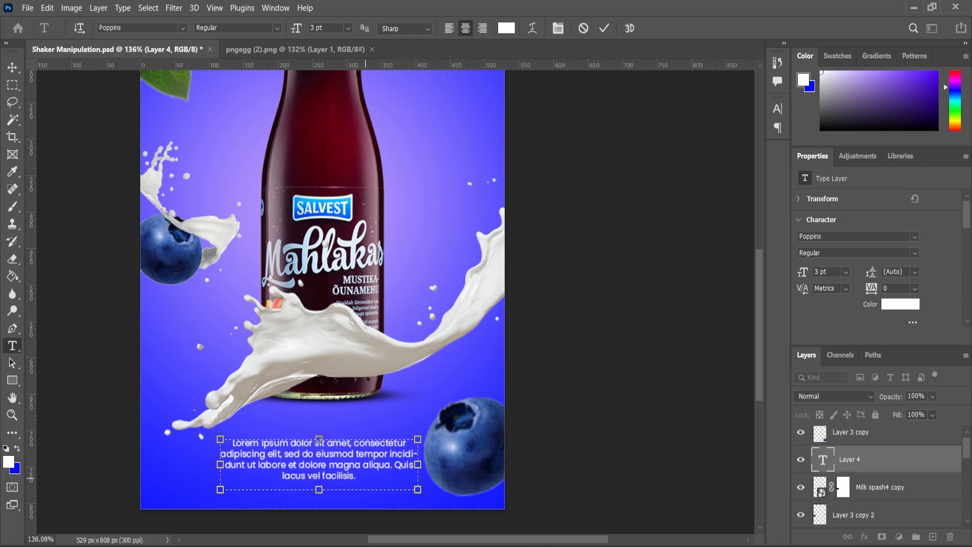
drag(358, 476, 285, 475)
key(BackSpace)
Step: Justify the whole placeholder paragraph with its last line aligned left
key(ctrl+a)
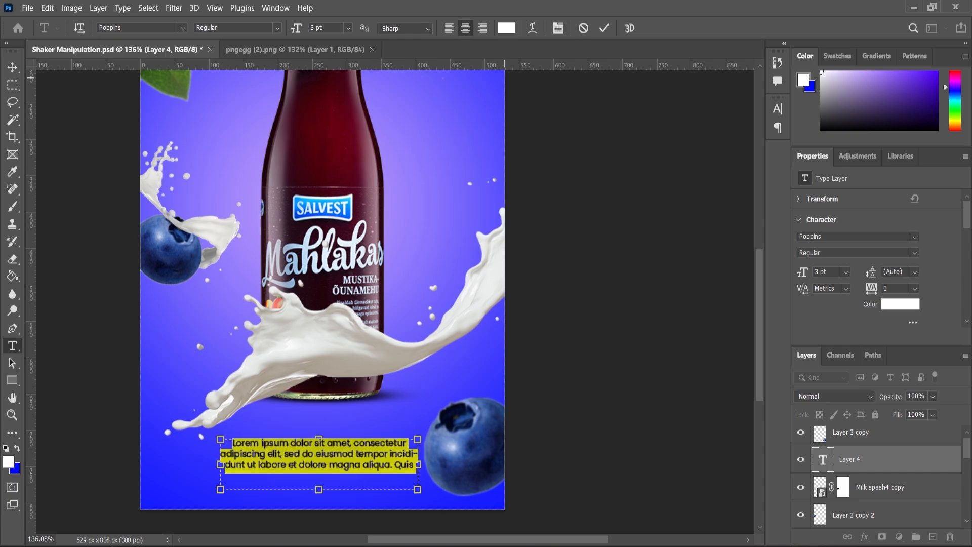
key(ctrl+t)
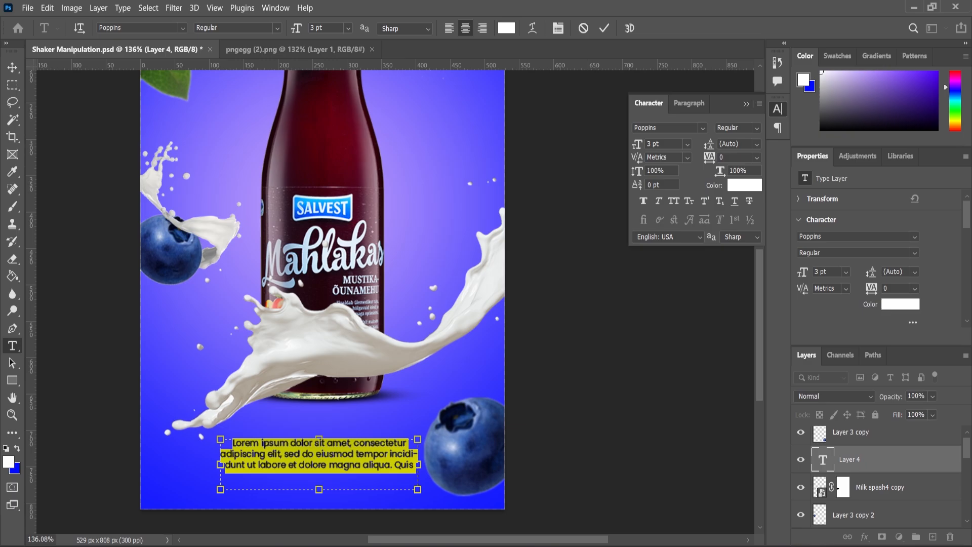
key(ctrl+m)
key(ctrl+shift+j)
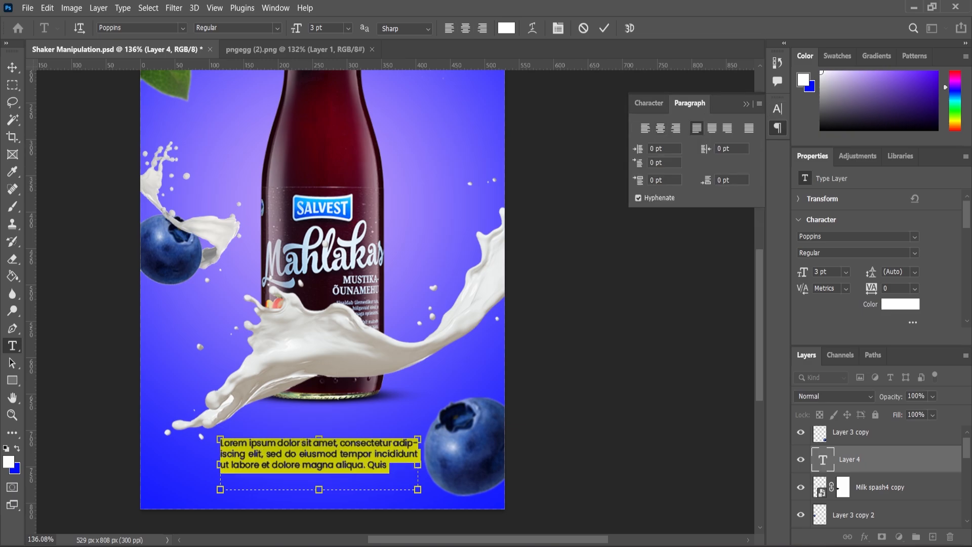
Step: Commit the placeholder paragraph and align it to the horizontal center of the canvas
click(558, 27)
key(ctrl+Return)
key(v)
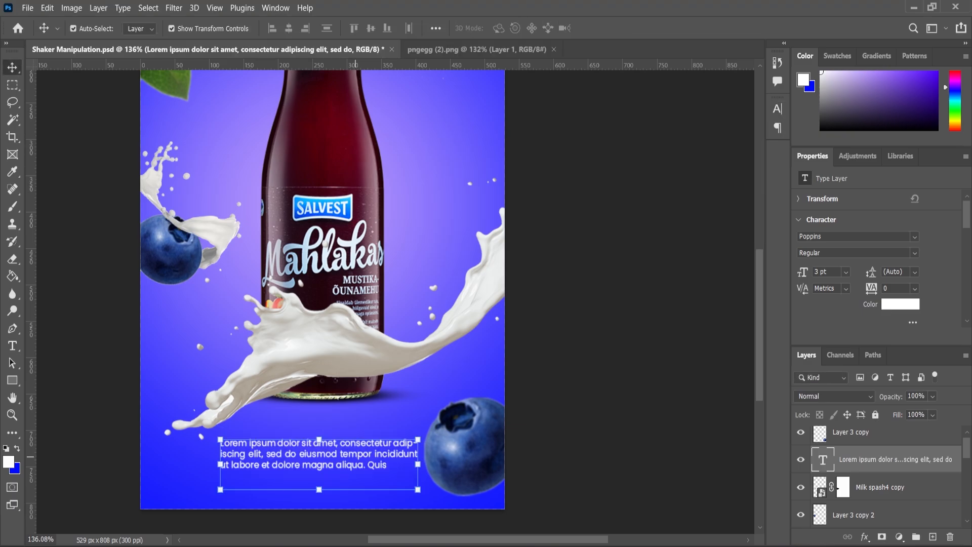
key(ctrl+a)
click(289, 28)
key(ctrl+d)
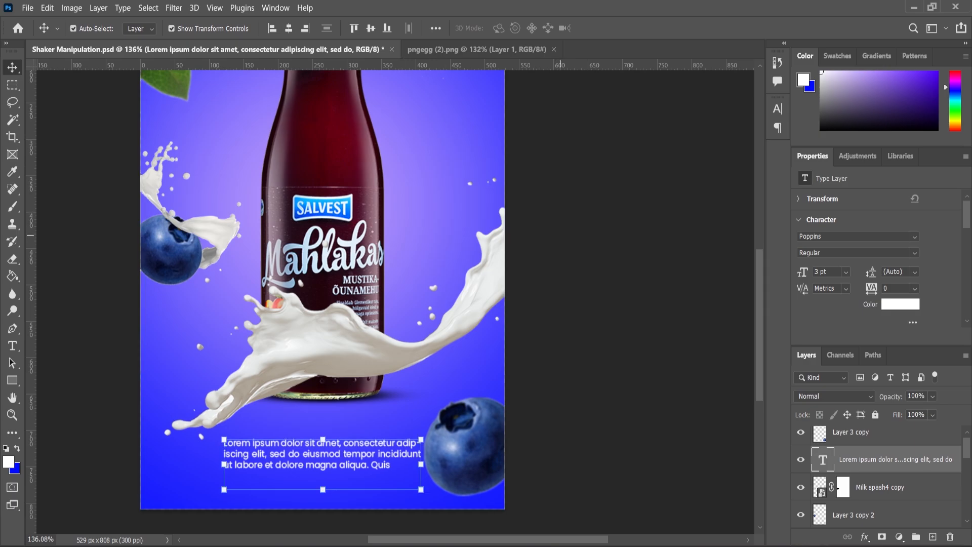
Step: Scale the paragraph down proportionally to a 2.72 pt text size
click(561, 287)
scroll(478, 303, down, 6)
scroll(391, 399, up, 10)
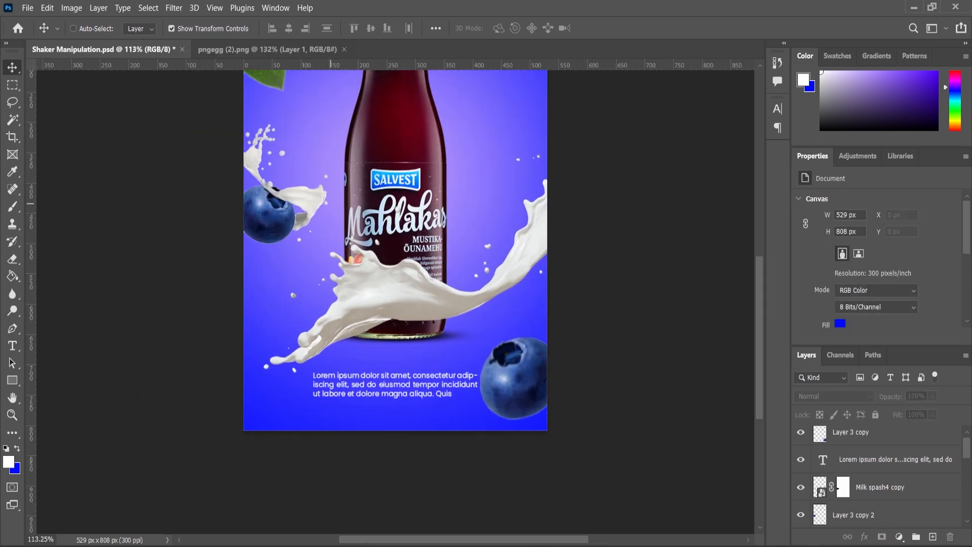
click(380, 365)
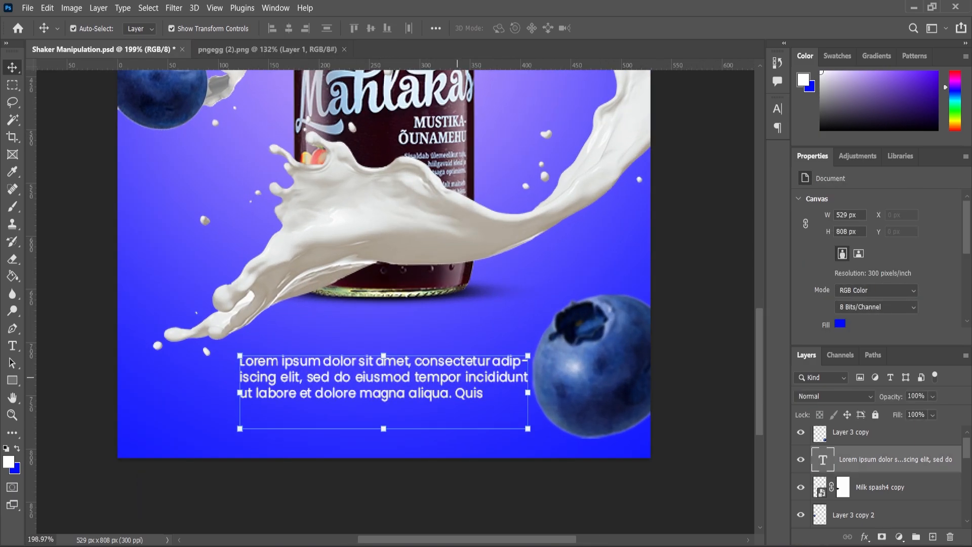
drag(528, 355, 468, 378)
key(Return)
Step: Center-align the paragraph's lines and shift the text slightly right to center it below the bottle
click(12, 346)
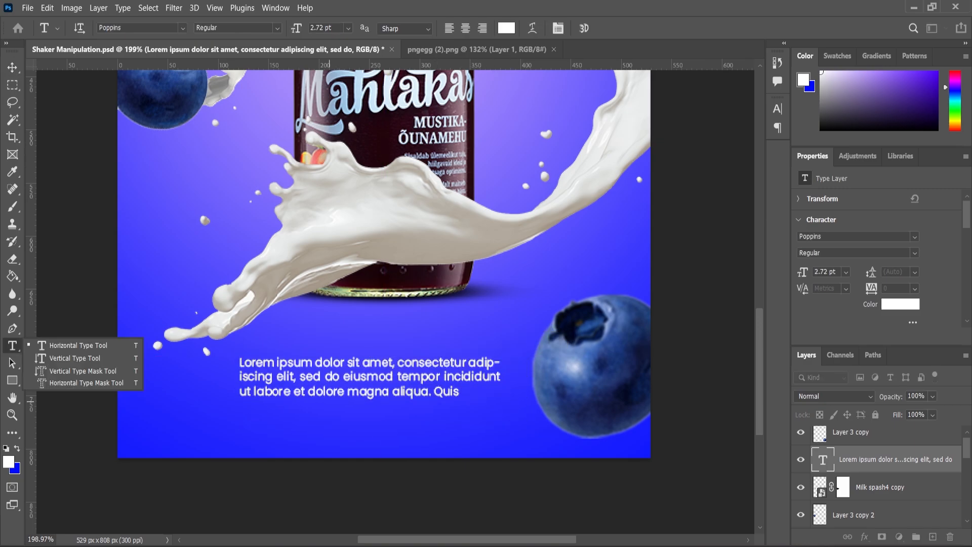
click(368, 388)
key(ctrl+a)
click(465, 29)
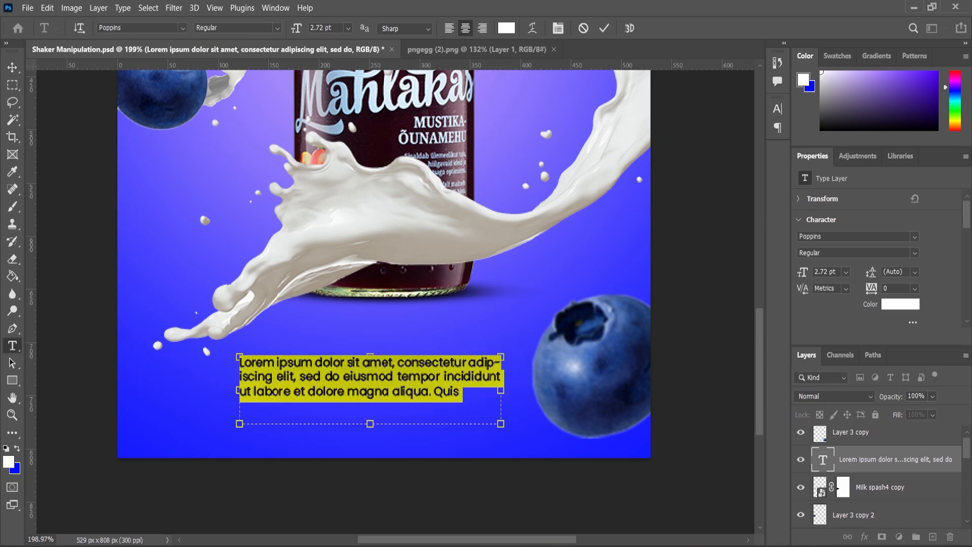
click(13, 68)
drag(434, 367, 444, 366)
Step: Apply a Levels adjustment to the Bottle layer with the midtone input set to 0.92
drag(350, 308, 336, 305)
drag(332, 196, 343, 197)
click(338, 211)
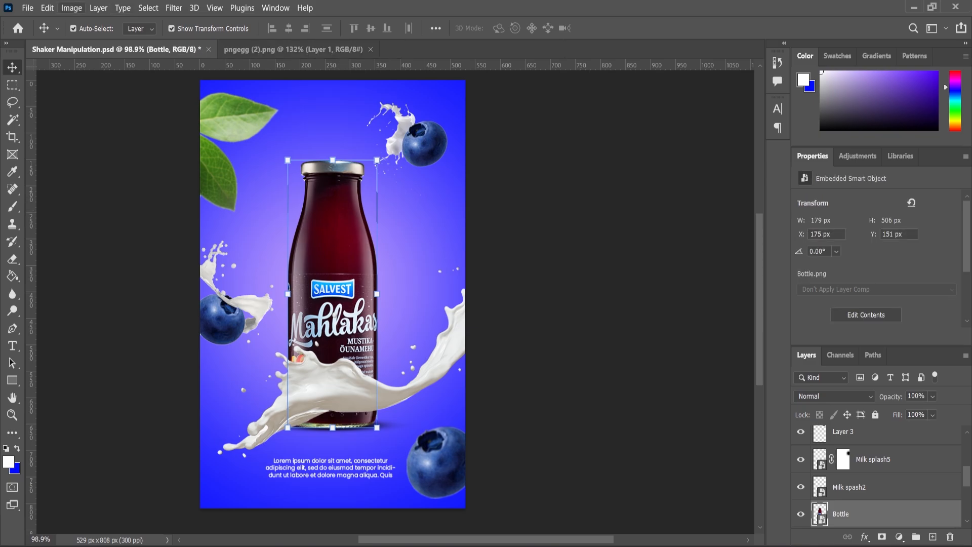
click(71, 7)
mouse_move(91, 39)
click(222, 51)
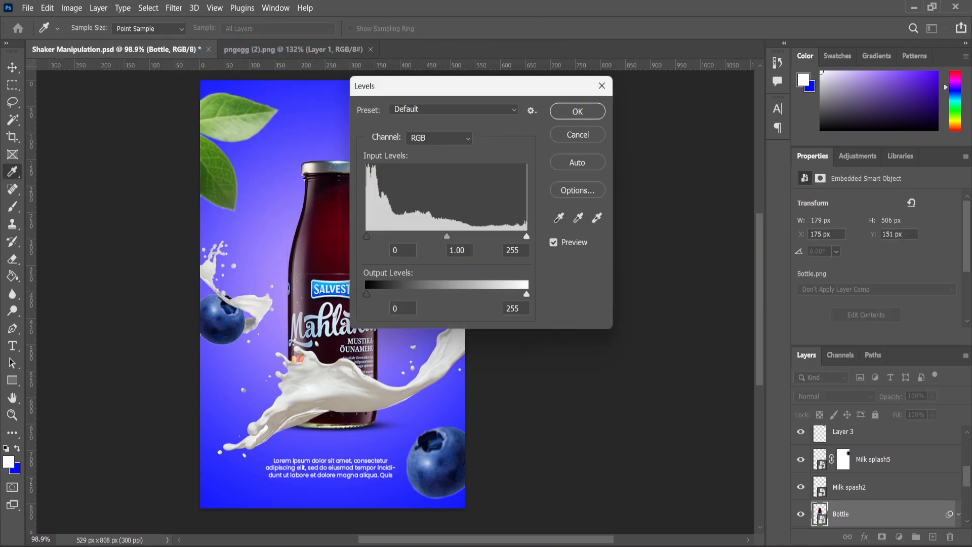
drag(473, 88, 613, 122)
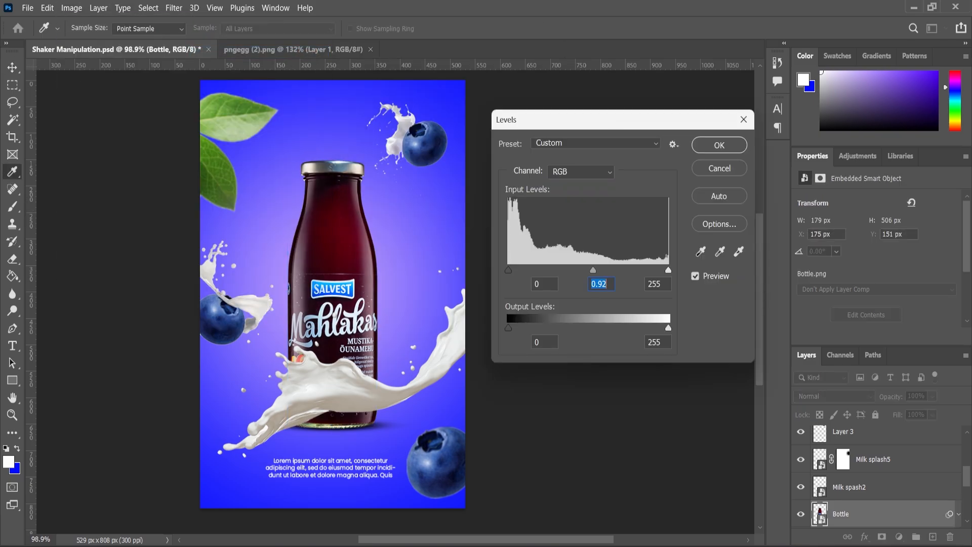
click(719, 146)
Step: Place the Milk splash3 image around the bottle at 358 by 352 px and move its layer below the Bottle layer
drag(431, 153, 418, 153)
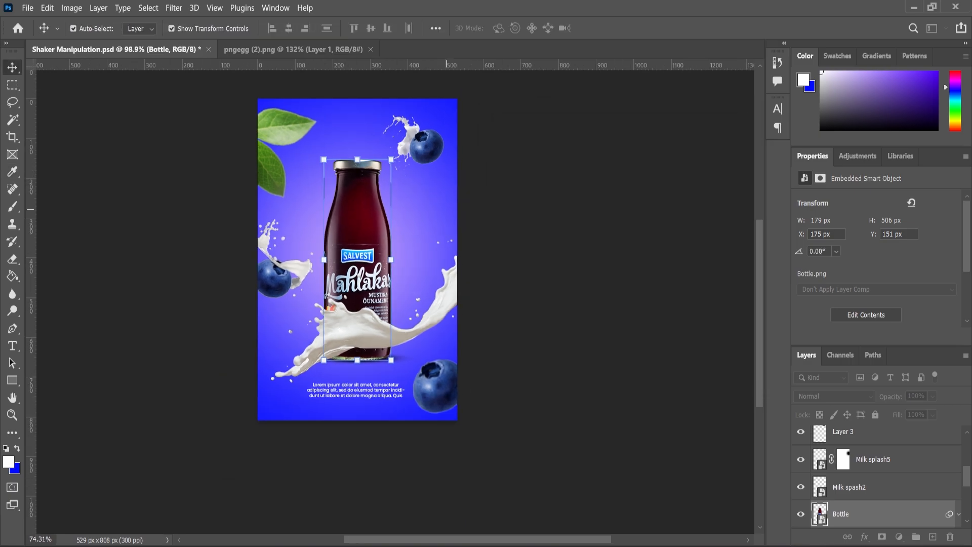
drag(416, 326, 431, 326)
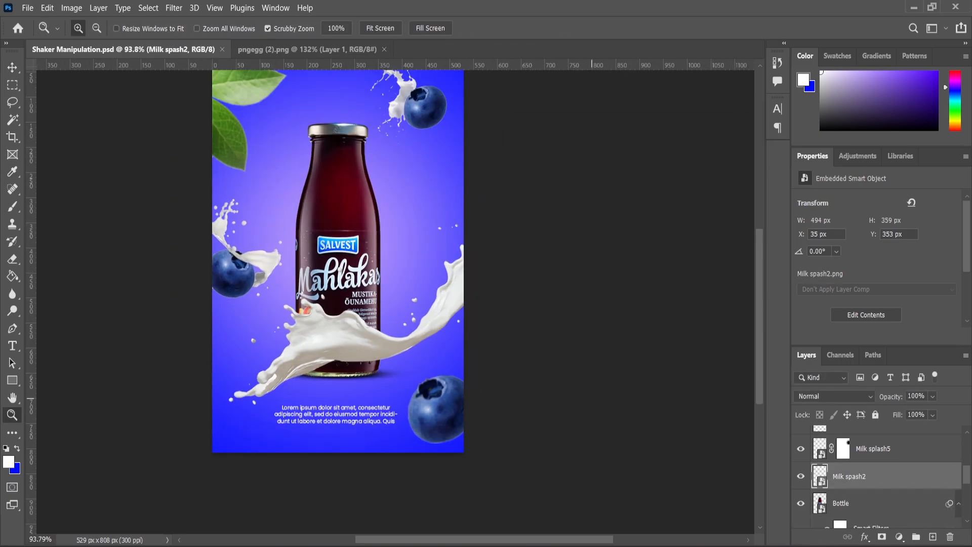
key(alt+Tab)
drag(501, 130, 388, 332)
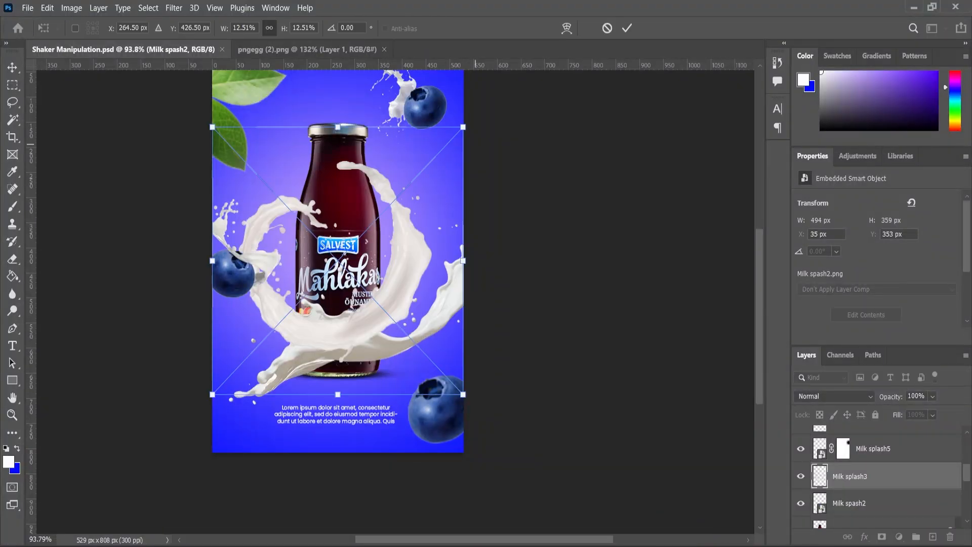
key(Return)
key(z)
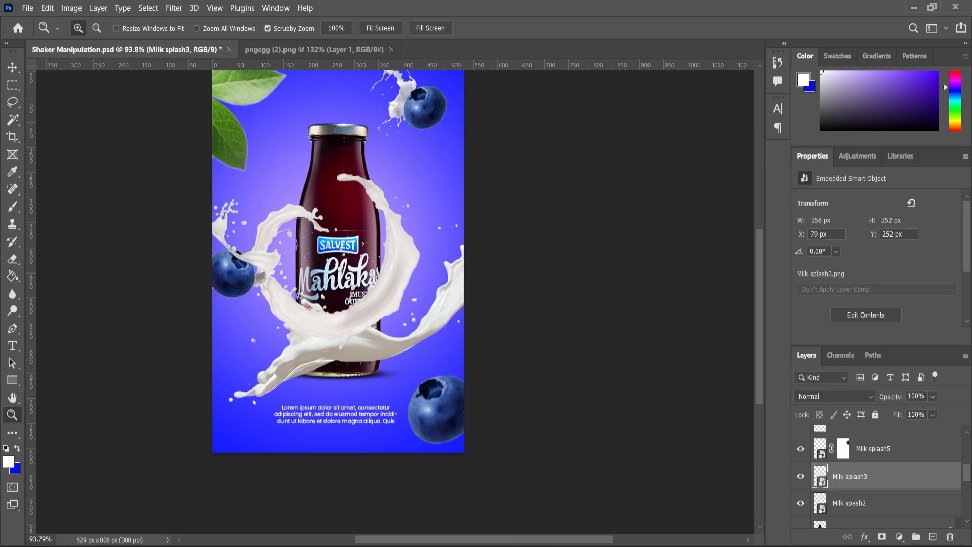
mouse_move(861, 477)
mouse_down()
mouse_move(861, 524)
mouse_move(861, 467)
mouse_up()
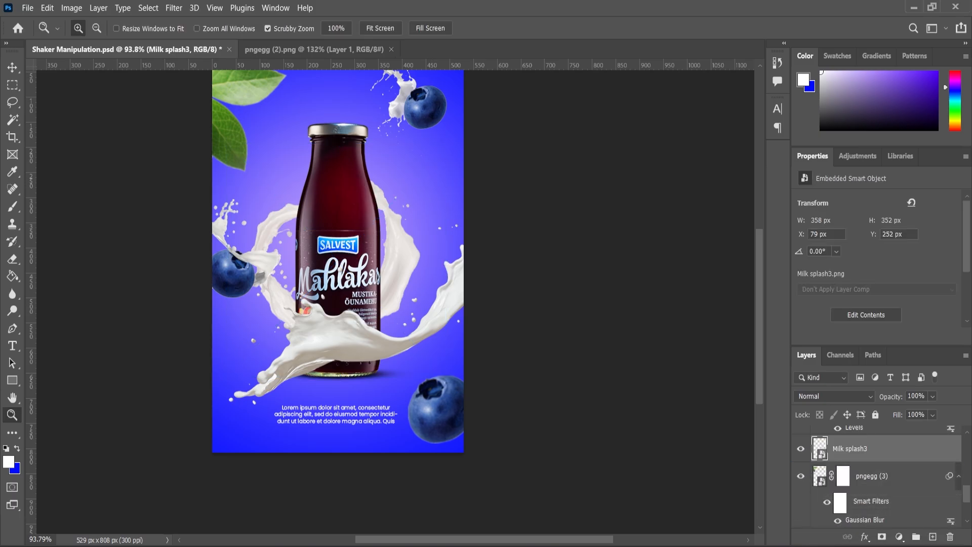
Step: Scale the Milk splash3 splash to 8.67% and shift it up toward the bottle's right side
key(v)
drag(430, 216, 476, 167)
mouse_move(467, 298)
mouse_down()
mouse_move(450, 296)
mouse_move(472, 320)
mouse_move(452, 297)
mouse_up()
drag(395, 230, 402, 245)
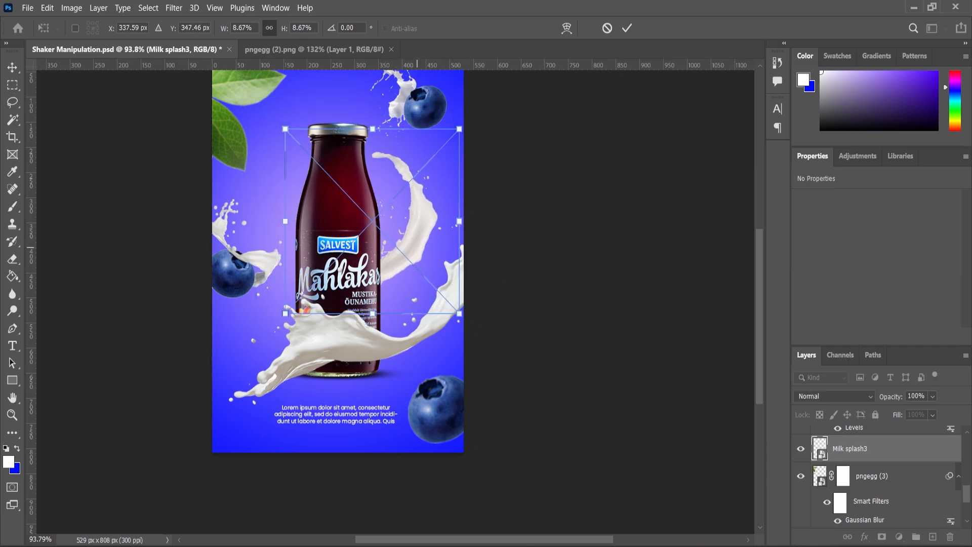
Step: Flip the Milk splash3 splash horizontally and move it left so it emerges from behind the bottle's left side
right_click(418, 248)
click(446, 490)
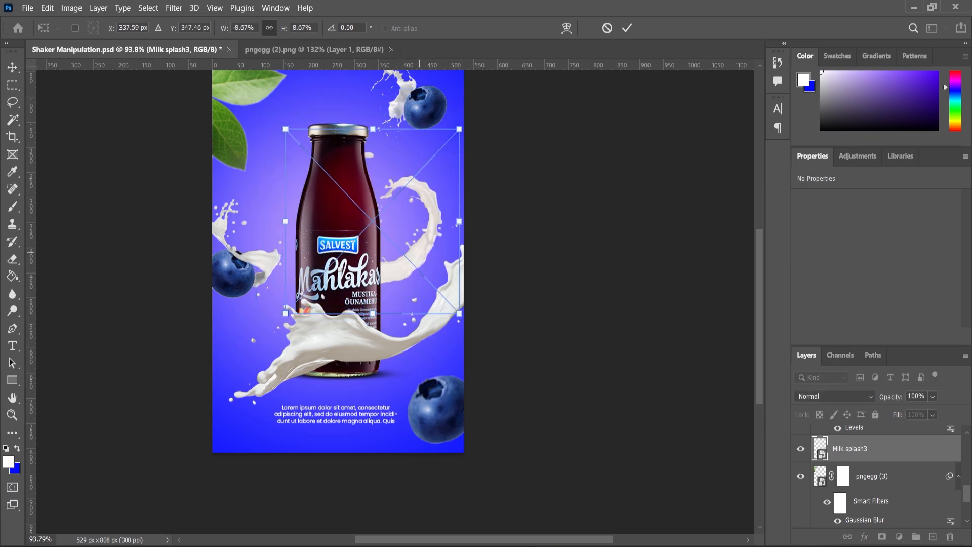
drag(427, 220, 347, 215)
key(Return)
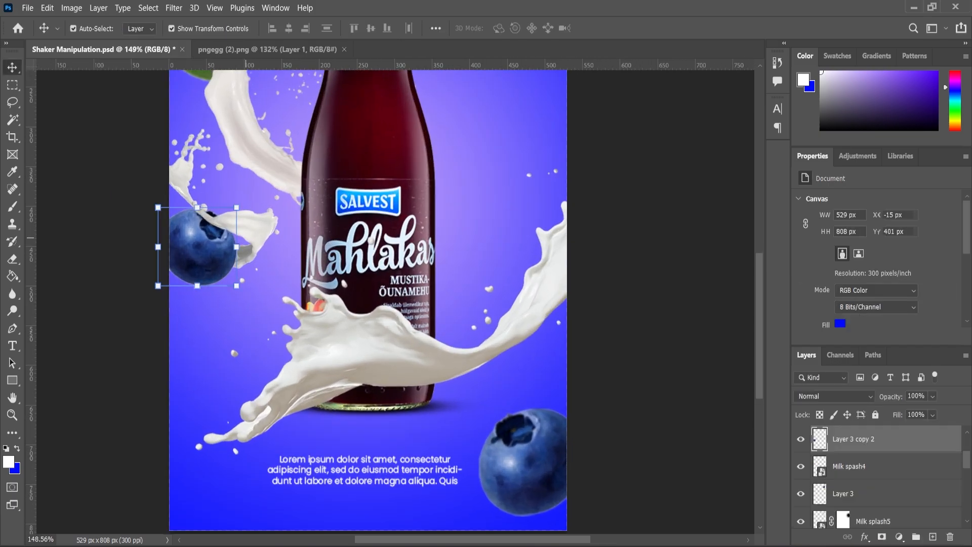
Step: Try to move the milk splash around the left blueberry downward
key(ctrl+t)
key(Return)
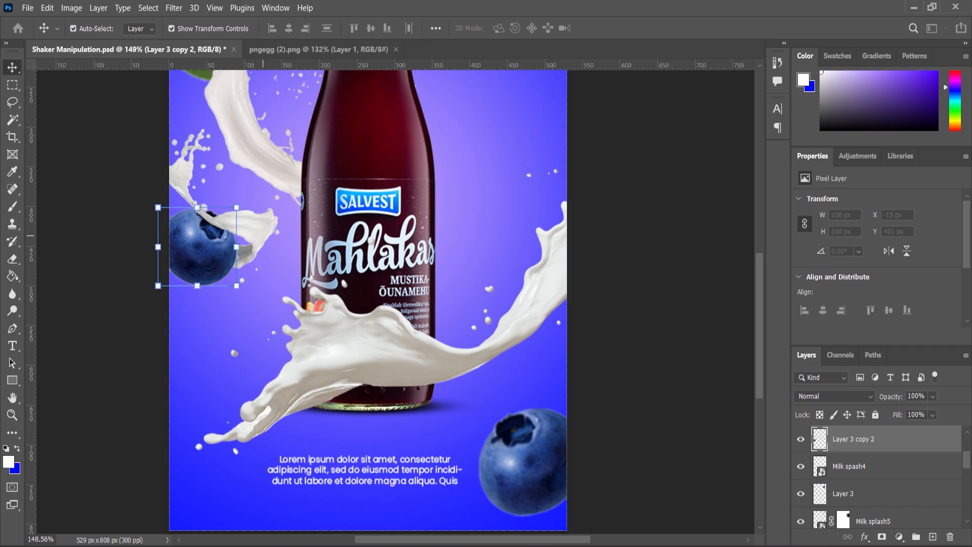
shift+click(258, 233)
drag(256, 231, 247, 271)
key(ctrl+z)
key(ctrl+z)
click(127, 273)
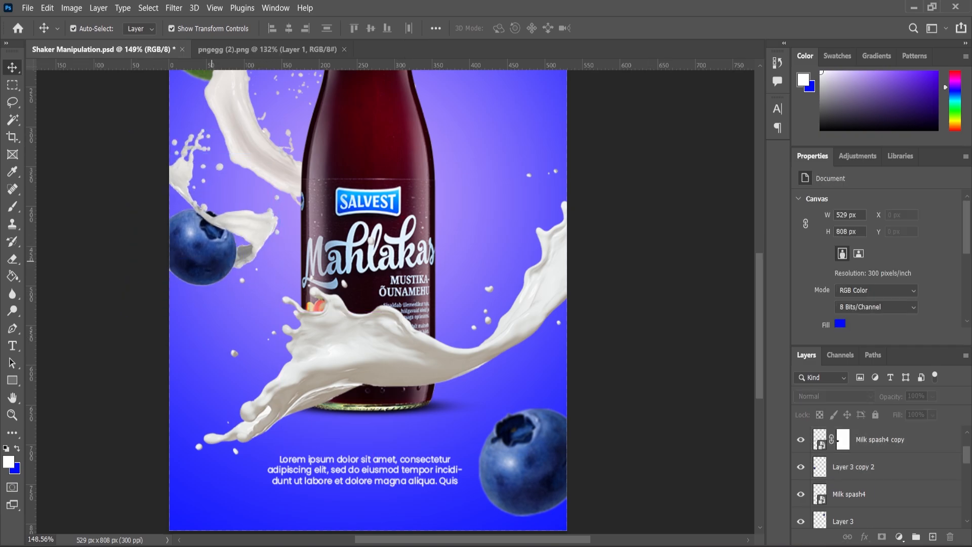
Step: Try to move the left blueberry and its milk splash together slightly downward, and undo the move
click(211, 261)
shift+click(259, 233)
drag(259, 233, 257, 244)
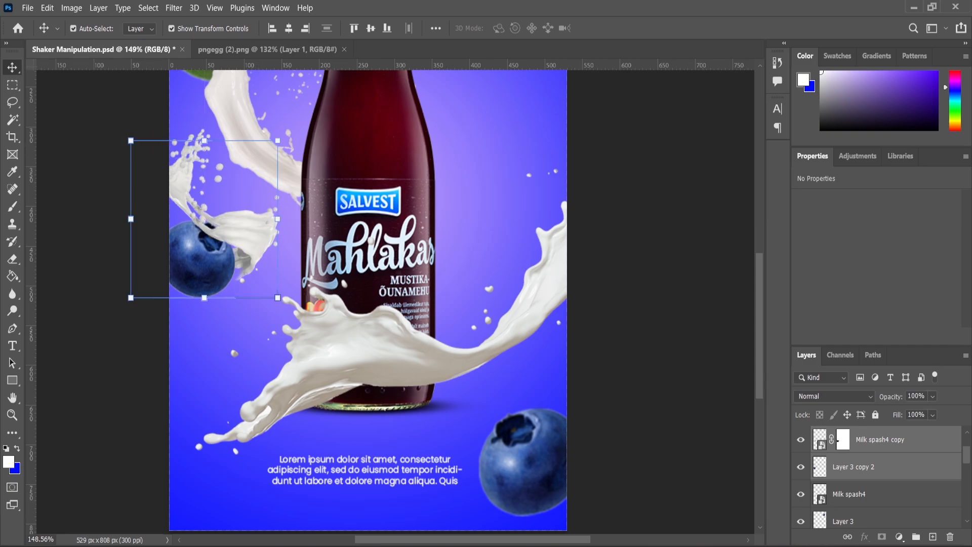
key(ctrl+z)
key(ctrl+z)
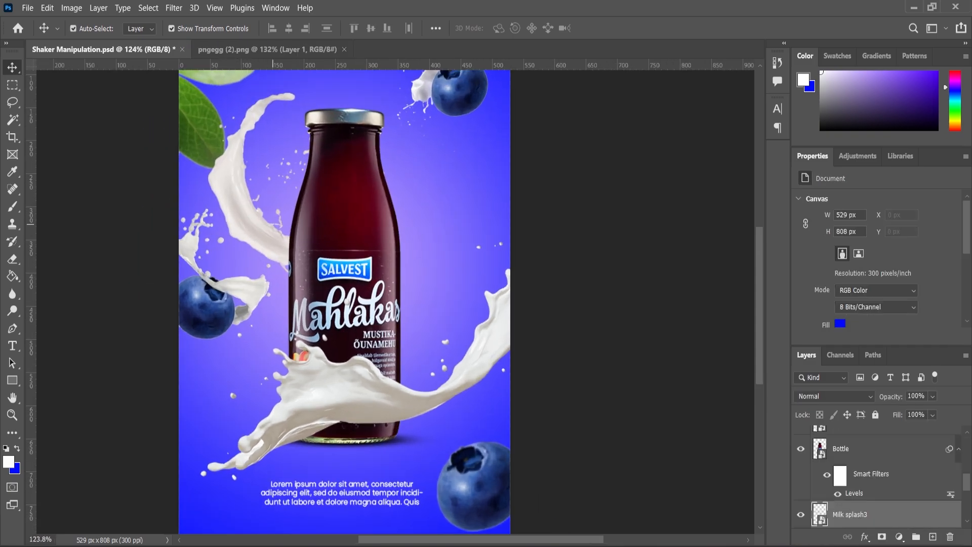
Step: Reposition the Milk splash3 splash behind the bottle's neck at X 101 px, Y 61 px
drag(269, 148, 296, 170)
drag(289, 203, 292, 195)
scroll(324, 304, down, 5)
scroll(363, 157, up, 6)
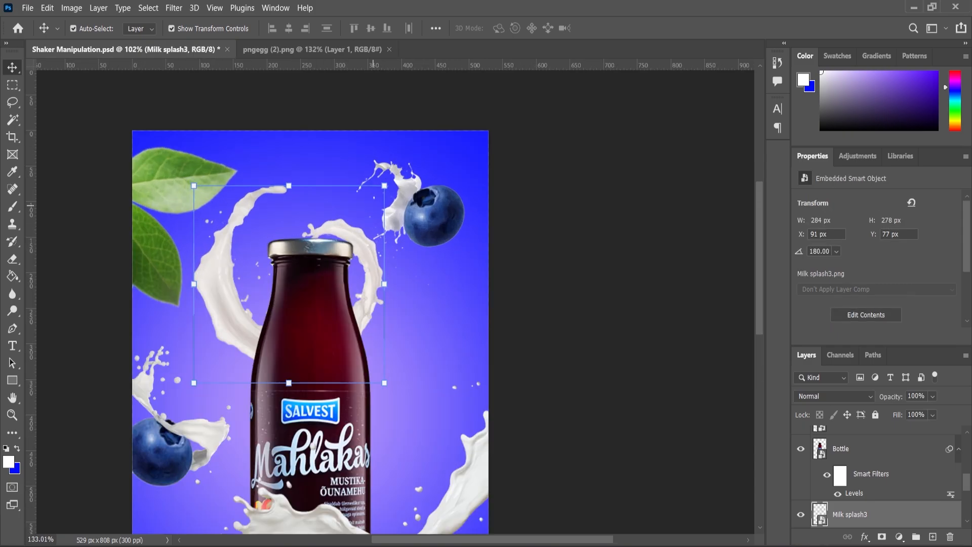
drag(362, 243, 370, 228)
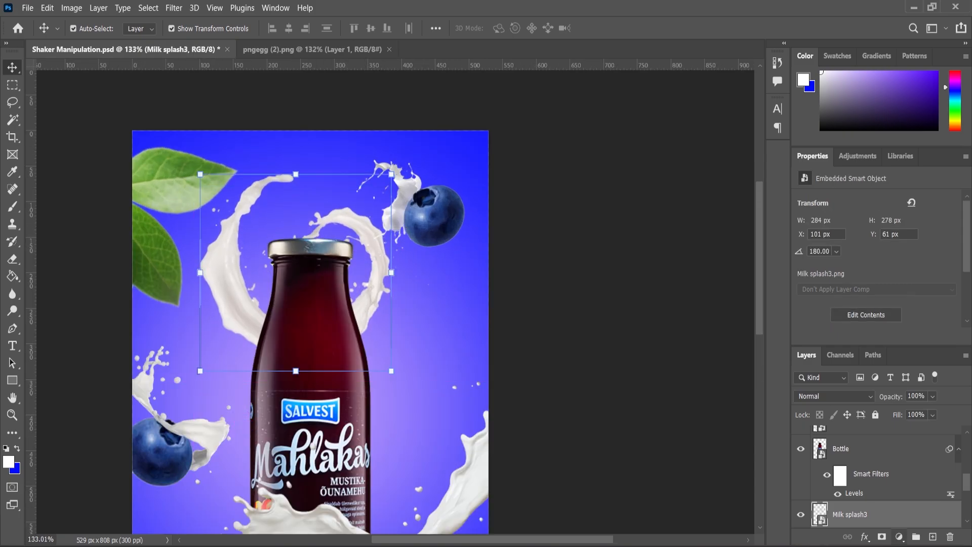
Step: Add a layer mask to Milk splash3 and paint out the part right of the bottle with a 45 px soft black brush
click(881, 536)
key(b)
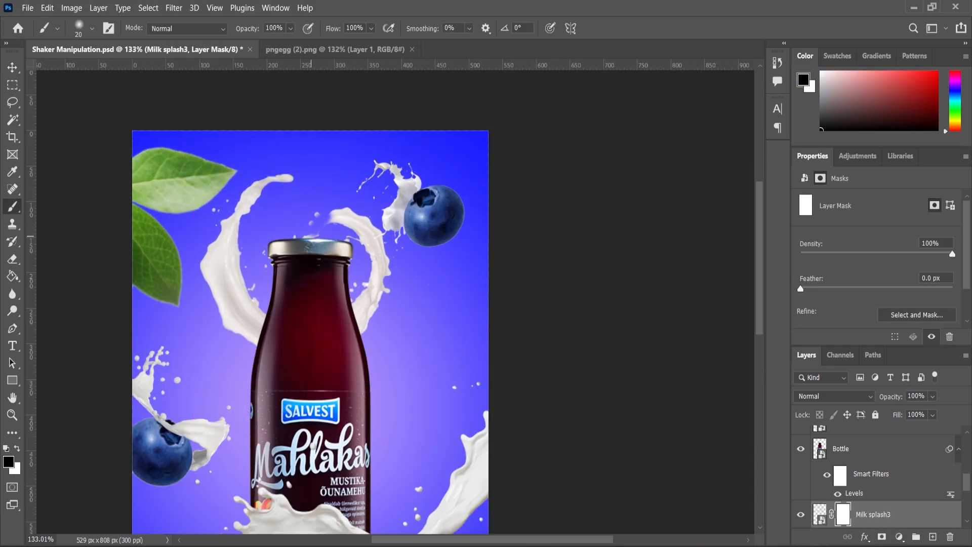
key(bracketright)
mouse_move(332, 213)
mouse_down()
mouse_move(367, 248)
mouse_move(378, 288)
mouse_up()
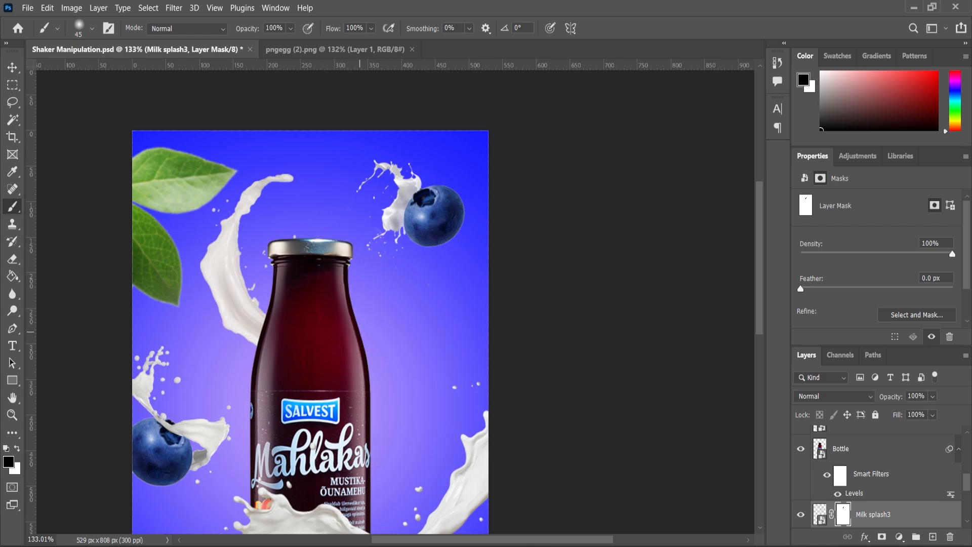
scroll(356, 243, down, 7)
scroll(366, 399, up, 4)
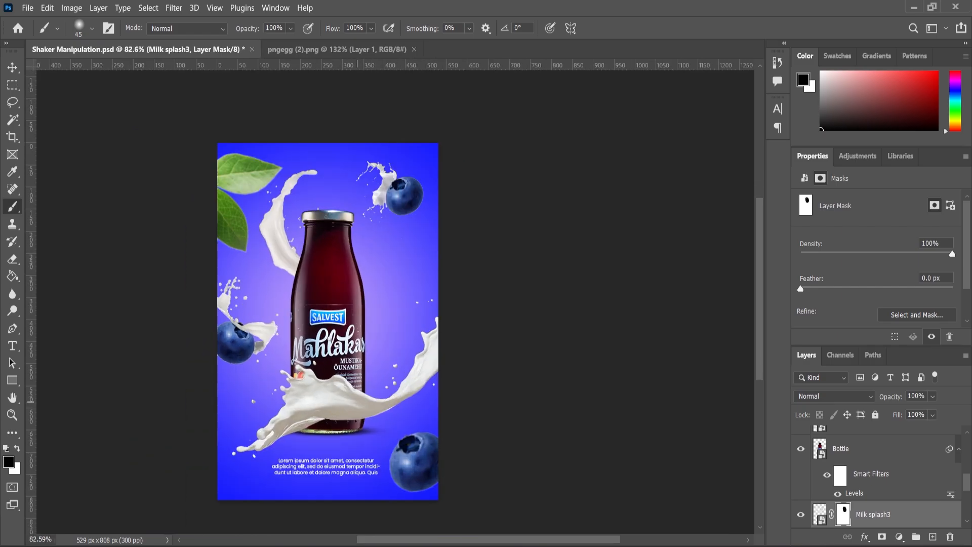
scroll(368, 400, down, 2)
scroll(372, 401, up, 1)
scroll(432, 395, down, 3)
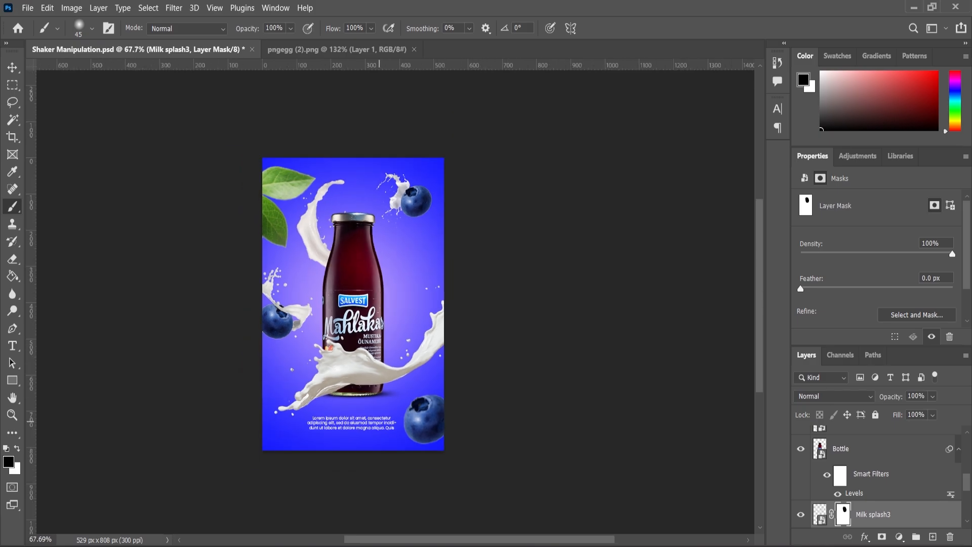
scroll(432, 395, up, 4)
Step: Place the blueberries image from the project folder beside the bottle, scale it to 6.43%, and move its layer above Bottle
key(alt+Tab)
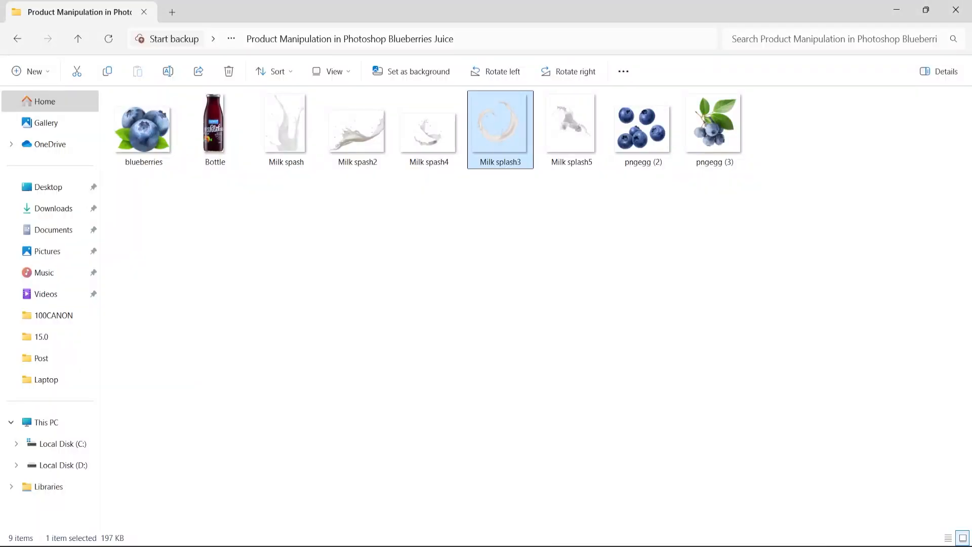
click(715, 207)
drag(144, 126, 397, 410)
drag(472, 161, 414, 209)
drag(398, 266, 423, 306)
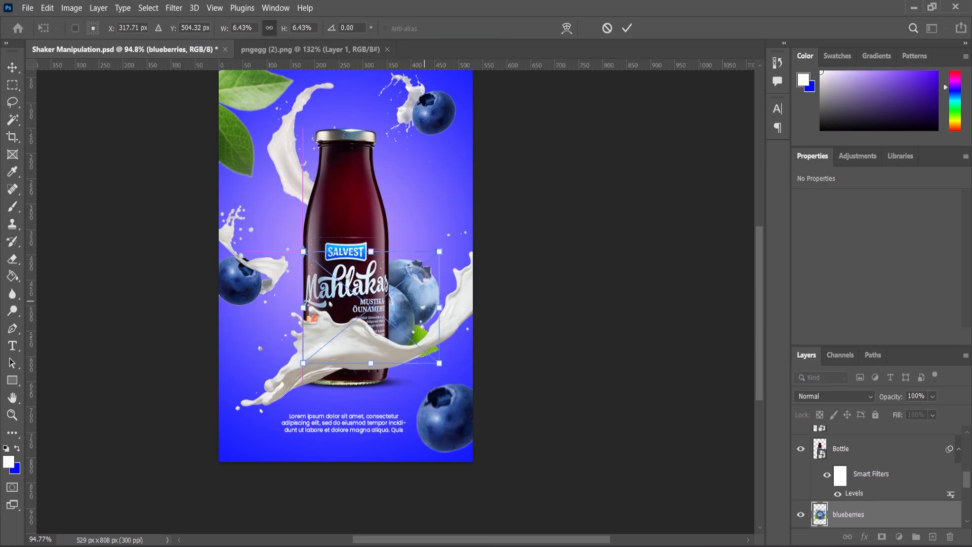
key(Return)
key(ctrl+bracketright)
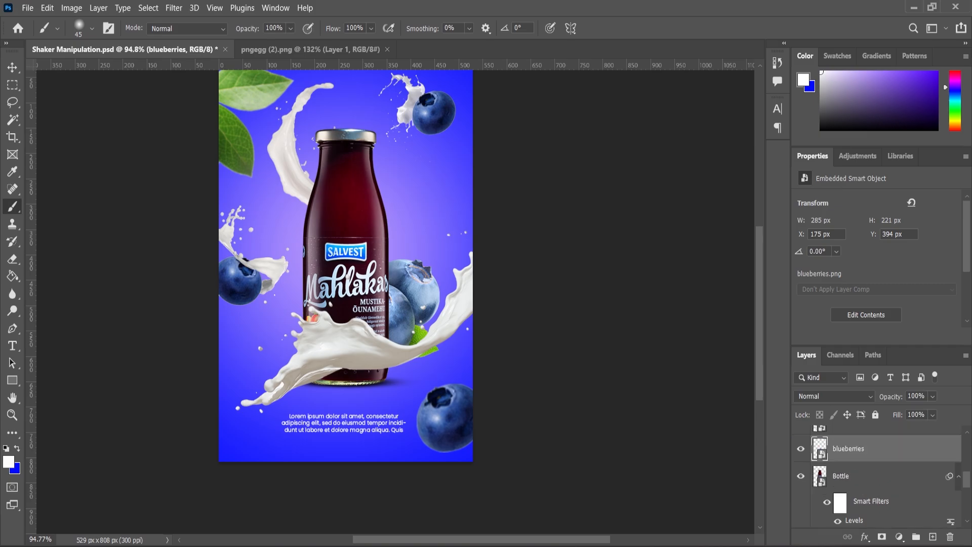
key(v)
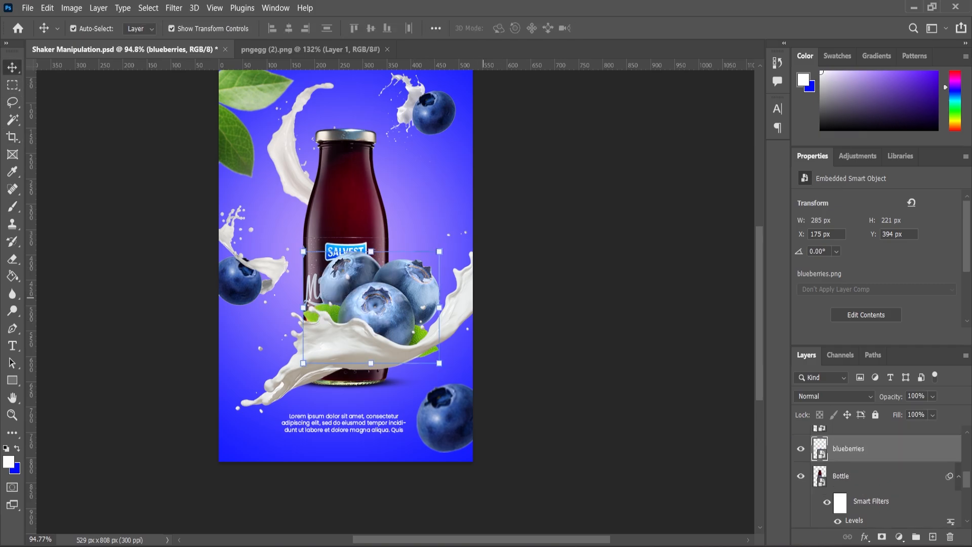
Step: Scale the blueberry cluster to 2.80% at the bottle's lower right and move its layer above Milk spash2
drag(406, 277, 424, 339)
drag(457, 310, 433, 356)
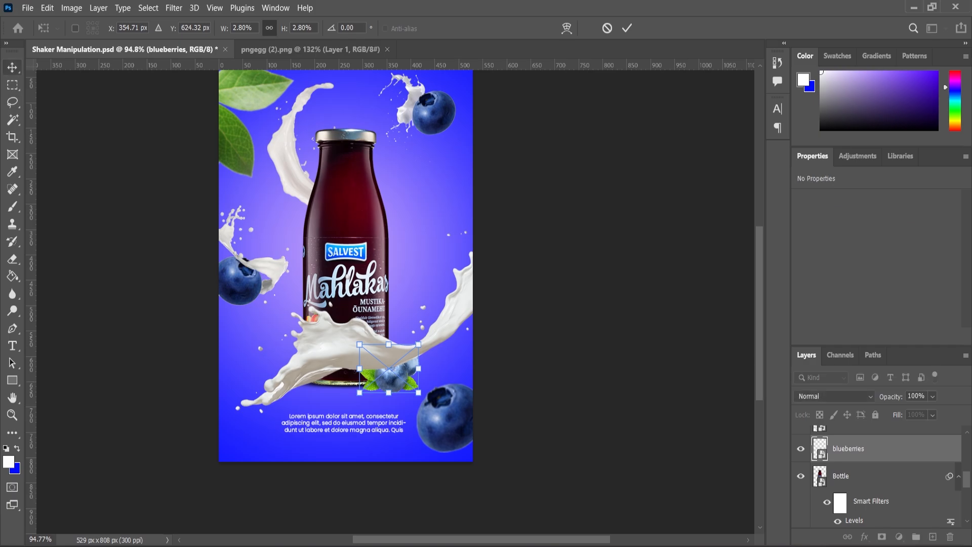
scroll(382, 384, up, 3)
key(Return)
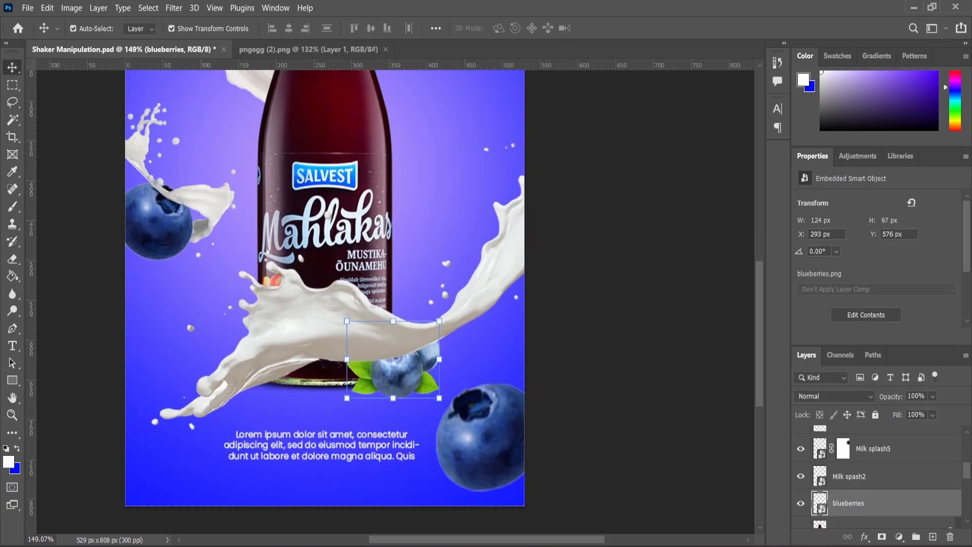
key(ctrl+])
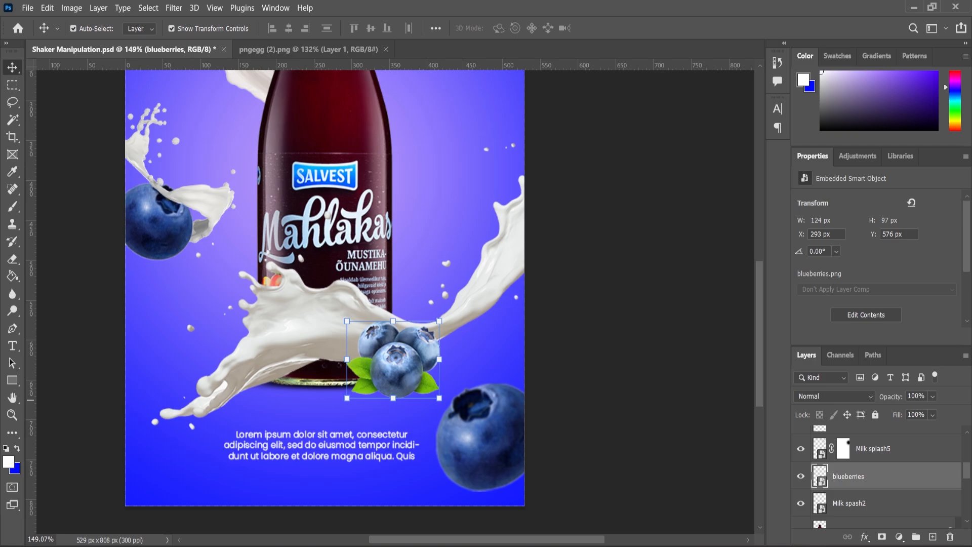
Step: Scale the blueberry cluster down to 1.90% and nudge it down to Y 628.94 px
scroll(401, 372, up, 2)
key(ctrl+t)
drag(456, 298, 435, 315)
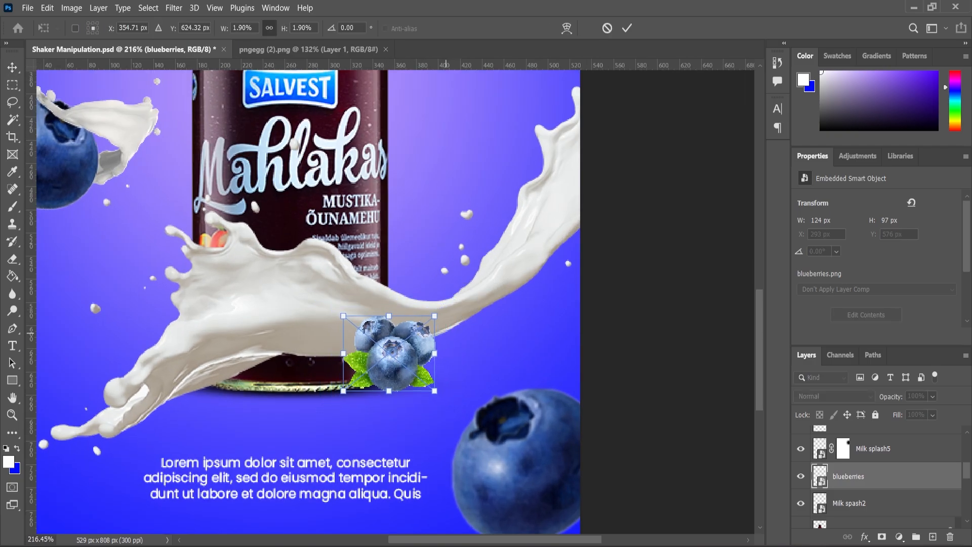
drag(406, 365, 405, 371)
key(Return)
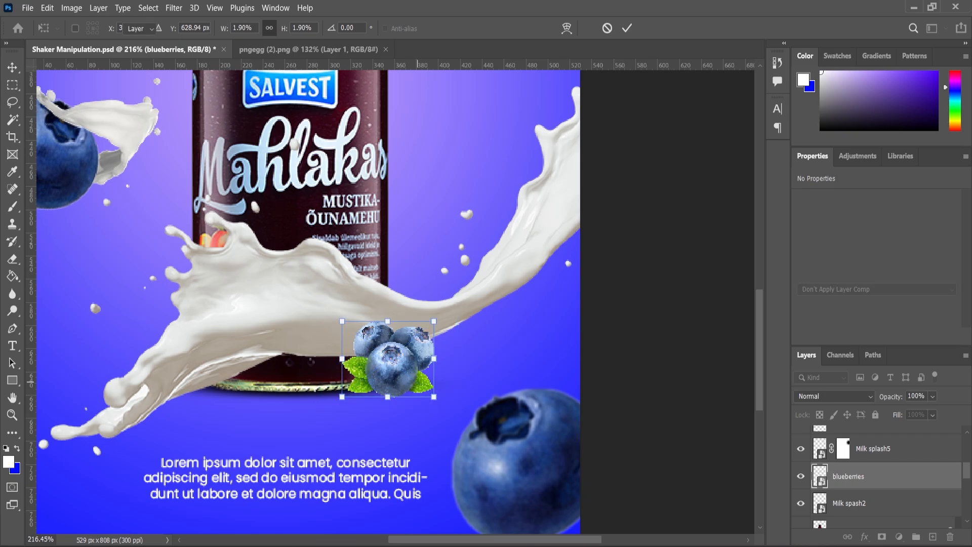
Step: Apply a Levels adjustment to the blueberries layer with input levels 29, 0.96 and 255
click(71, 8)
mouse_move(91, 39)
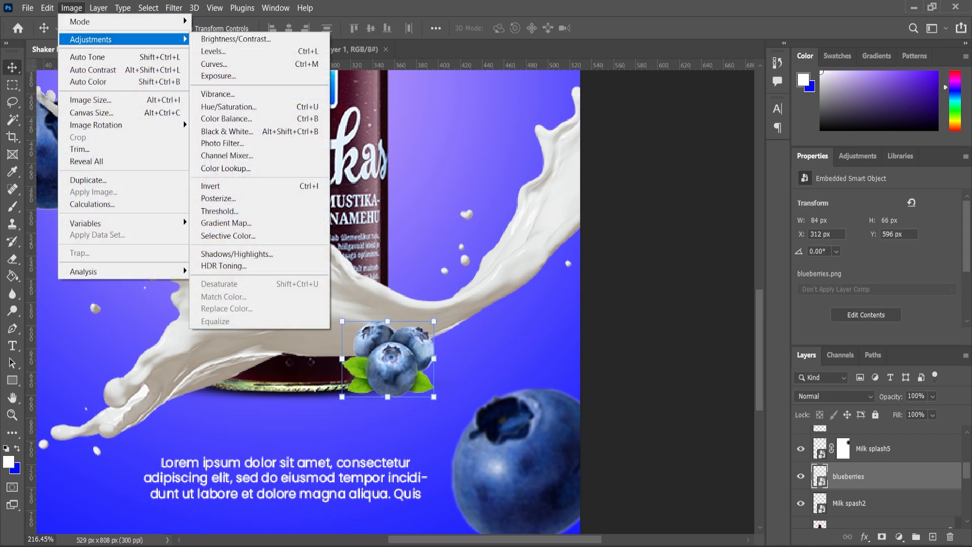
click(213, 52)
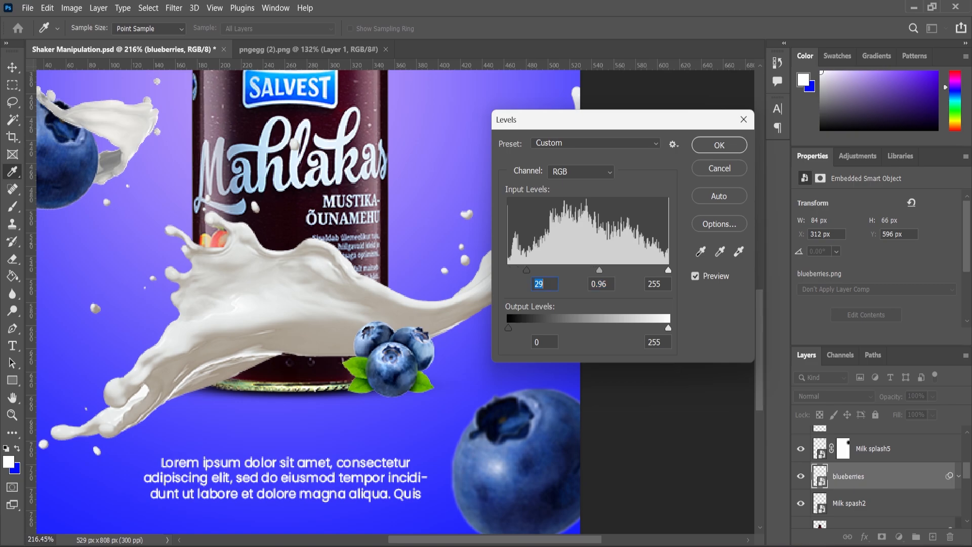
key(Return)
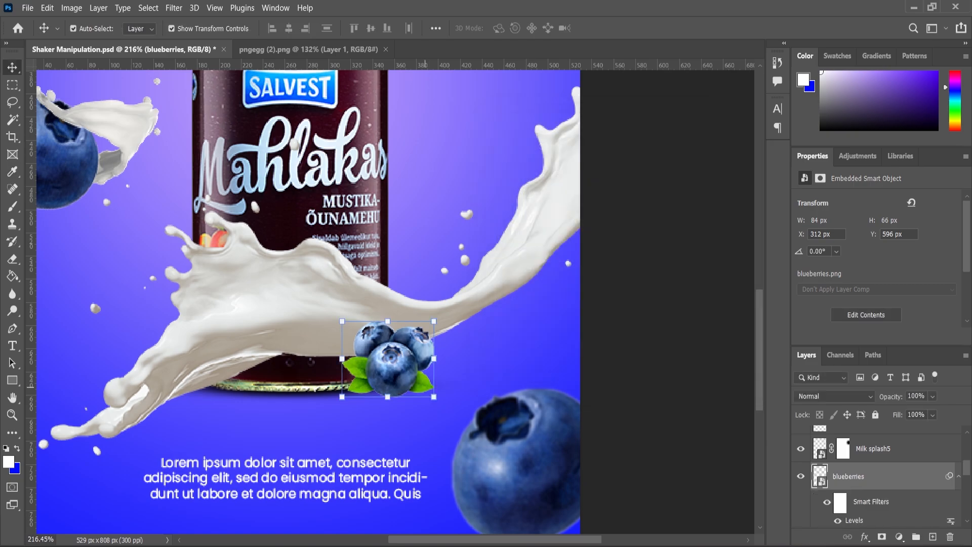
Step: Enlarge the blueberry cluster to 94 by 74 px around its centre
key(ctrl+t)
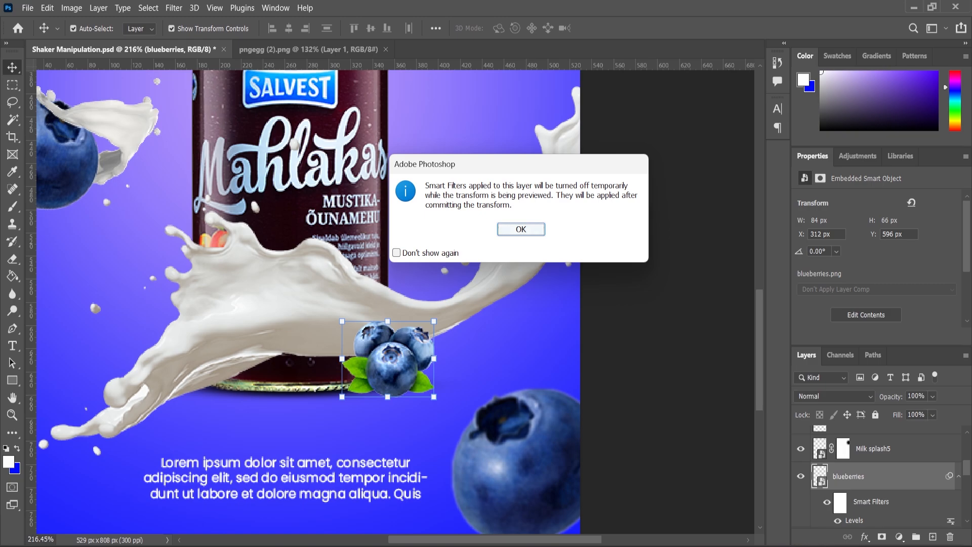
click(521, 229)
drag(435, 398, 440, 402)
key(Return)
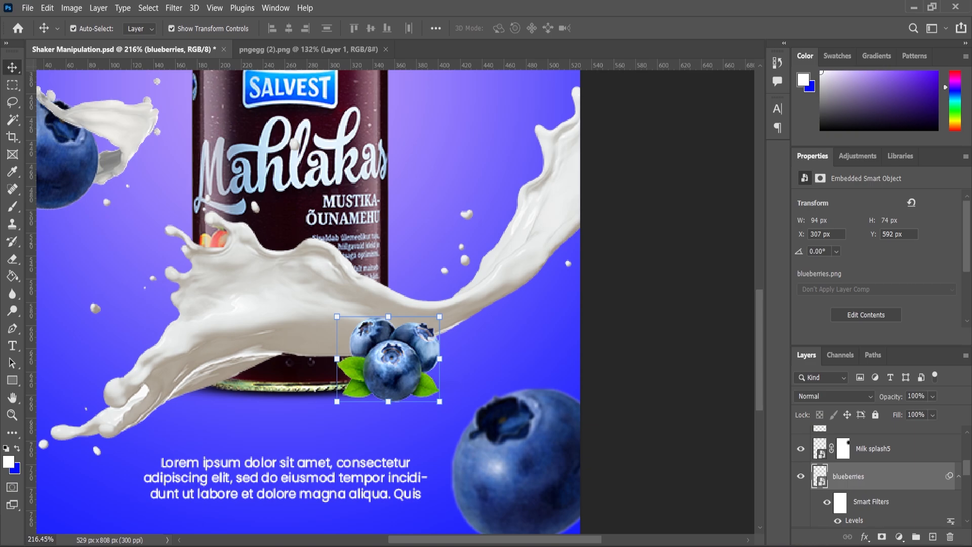
Step: Add a new empty layer between Milk spash2 and blueberries and set the foreground colour to black
scroll(880, 478, down, 1)
click(887, 515)
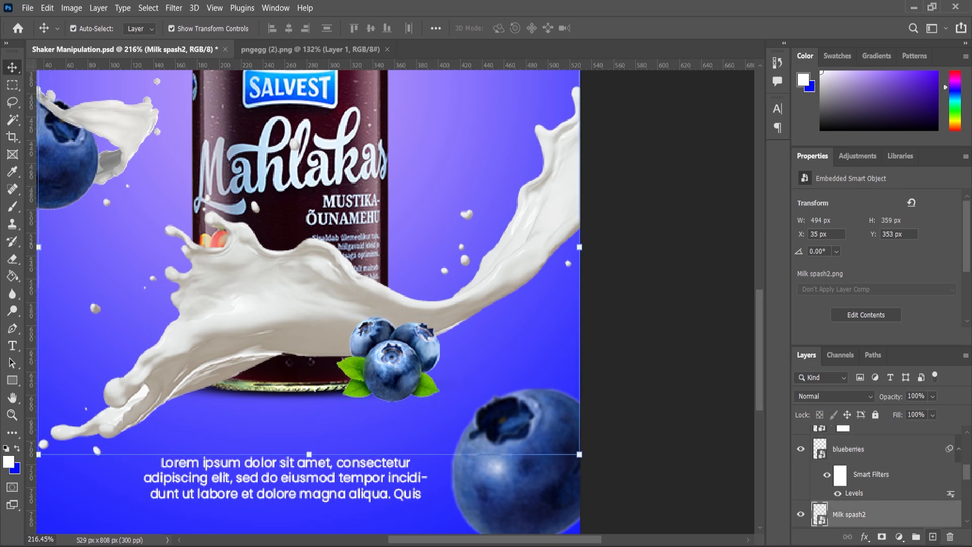
click(933, 536)
click(8, 462)
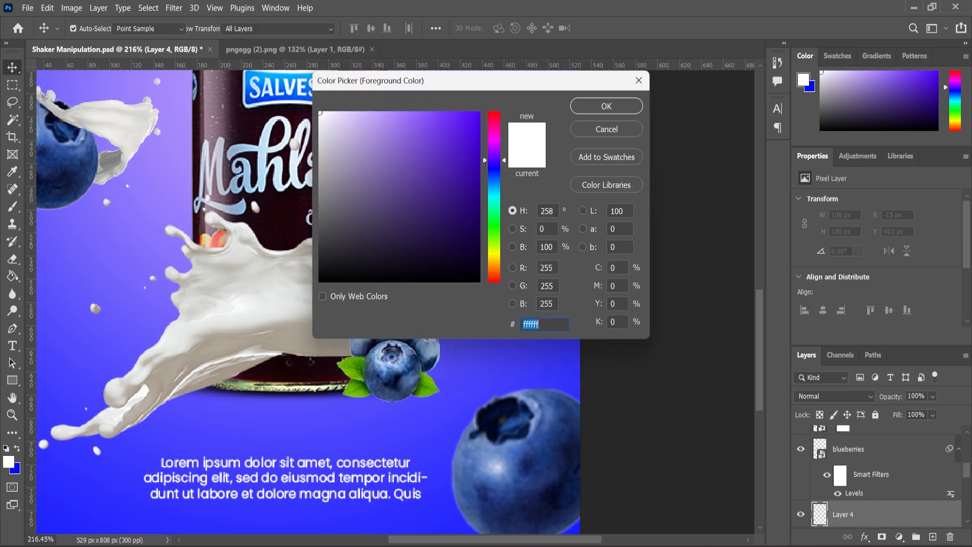
drag(344, 261, 319, 282)
click(607, 105)
key(v)
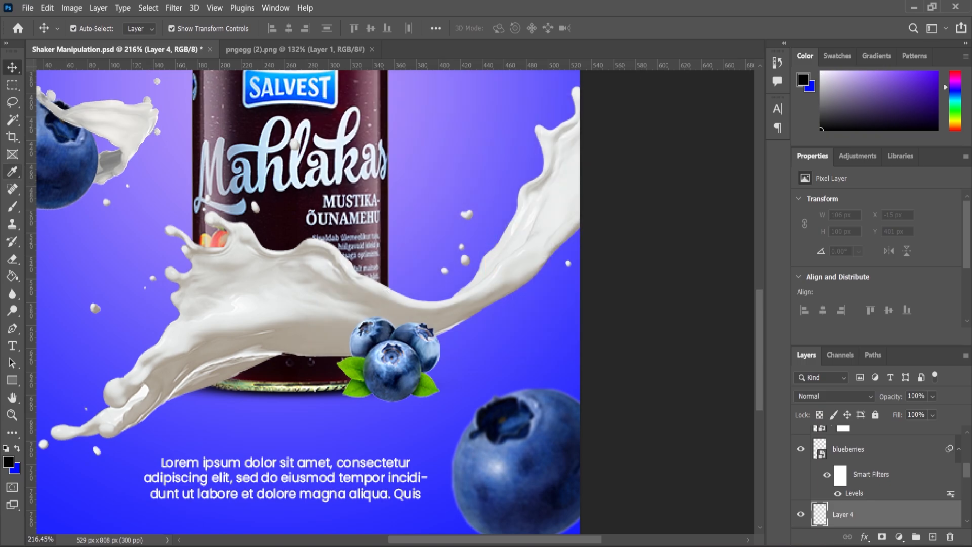
Step: Paint a soft black shadow beneath the blueberry cluster with a flattened 100 px brush at 0% hardness
key(b)
right_click(339, 221)
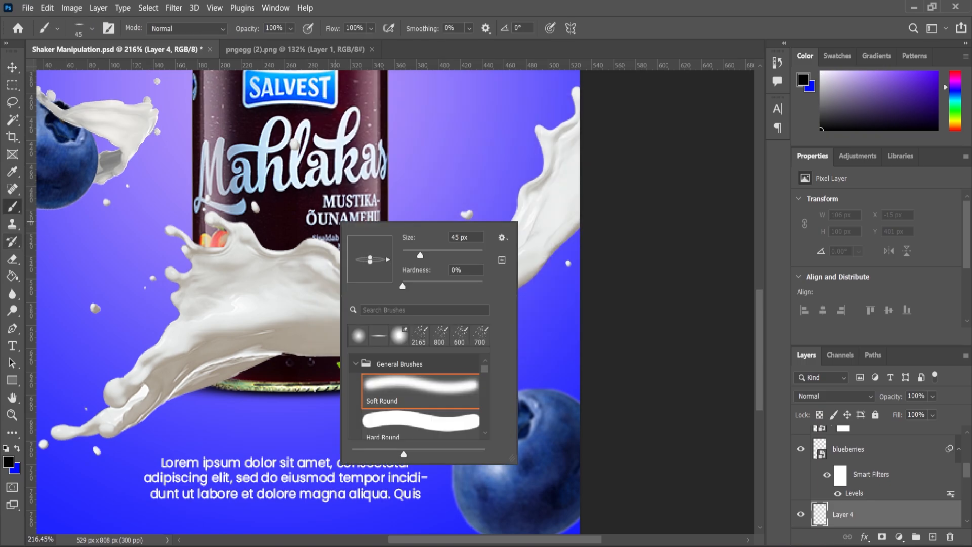
key(Escape)
scroll(379, 400, up, 4)
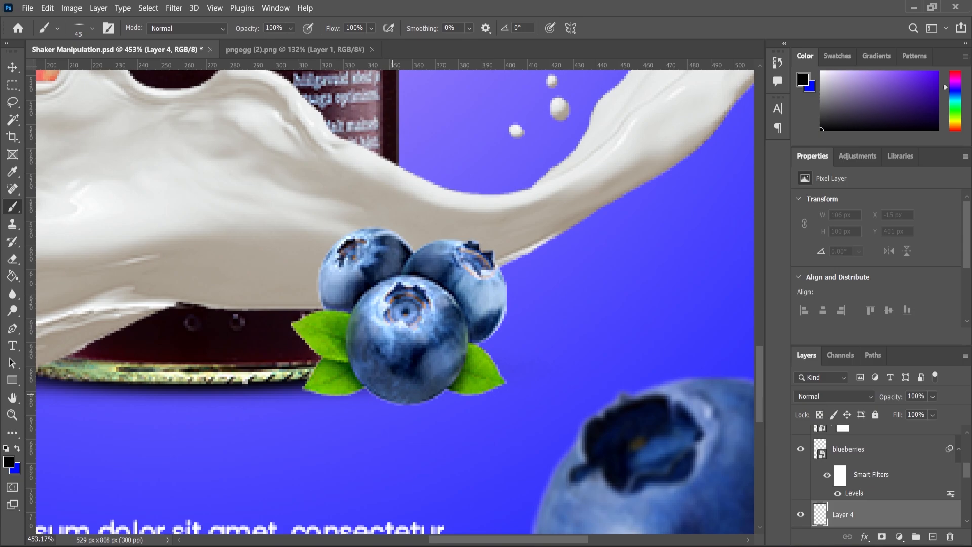
key(bracketright)
key(bracketright)
key(bracketright)
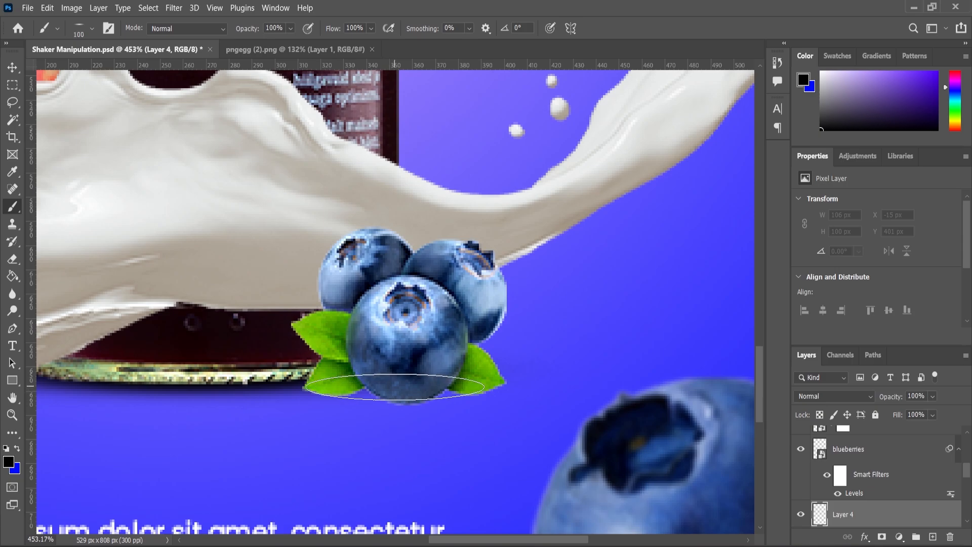
click(394, 387)
drag(402, 386, 409, 387)
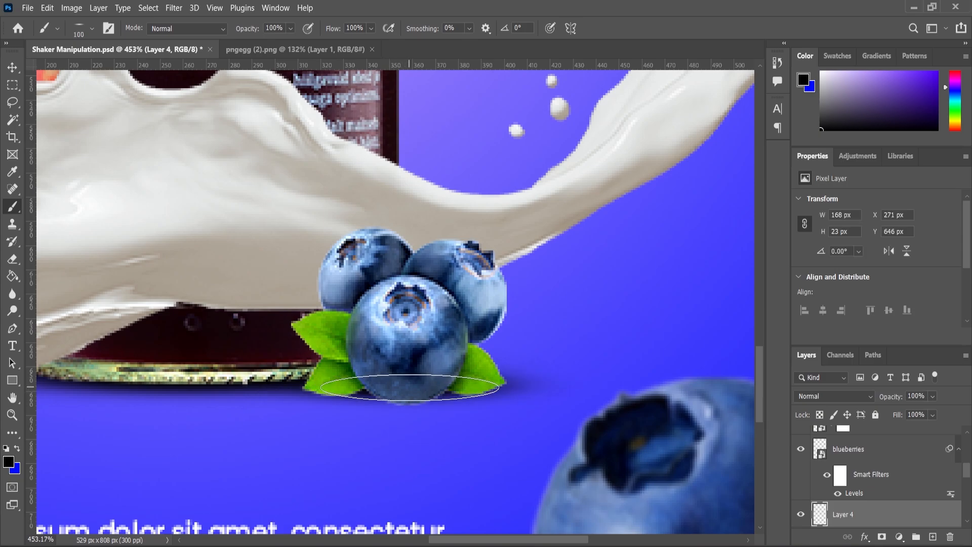
scroll(347, 395, down, 5)
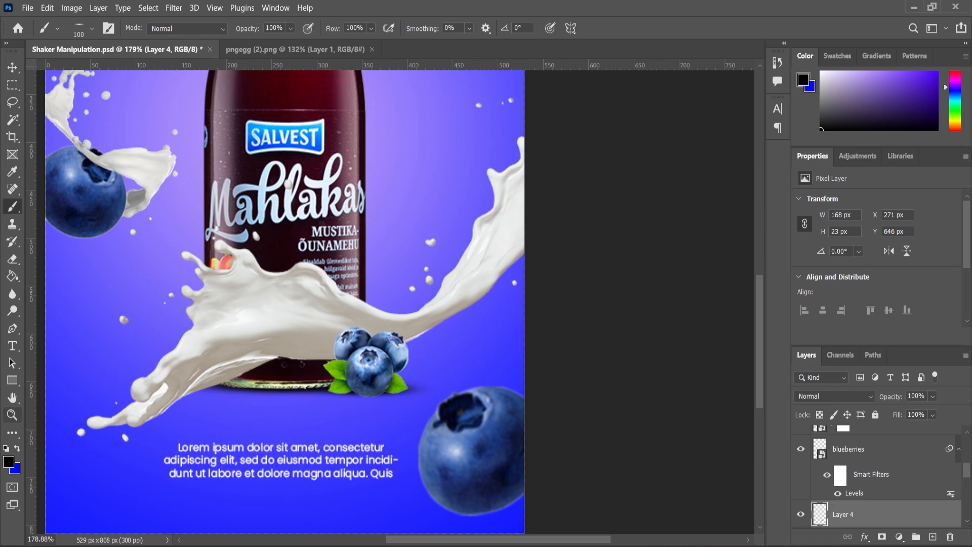
scroll(502, 325, down, 8)
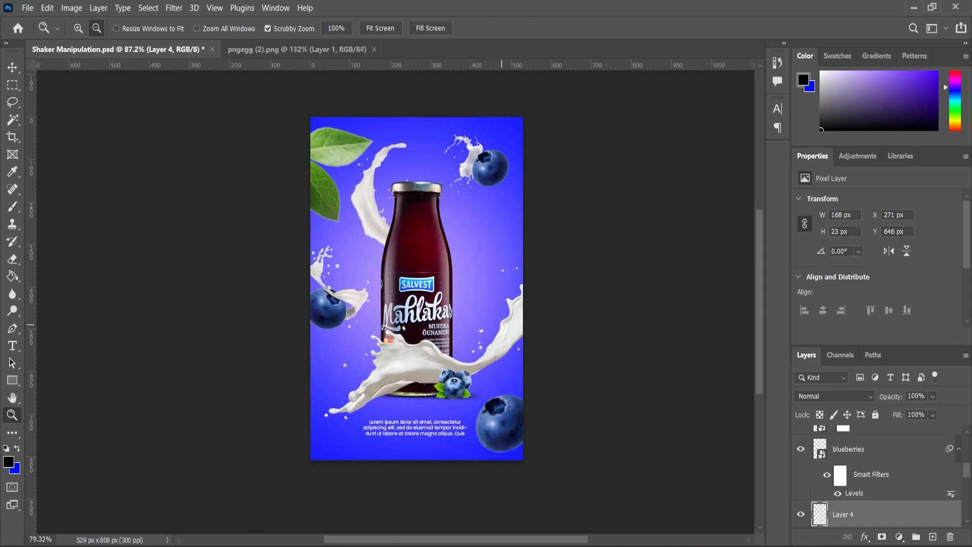
scroll(502, 324, up, 3)
scroll(503, 329, down, 2)
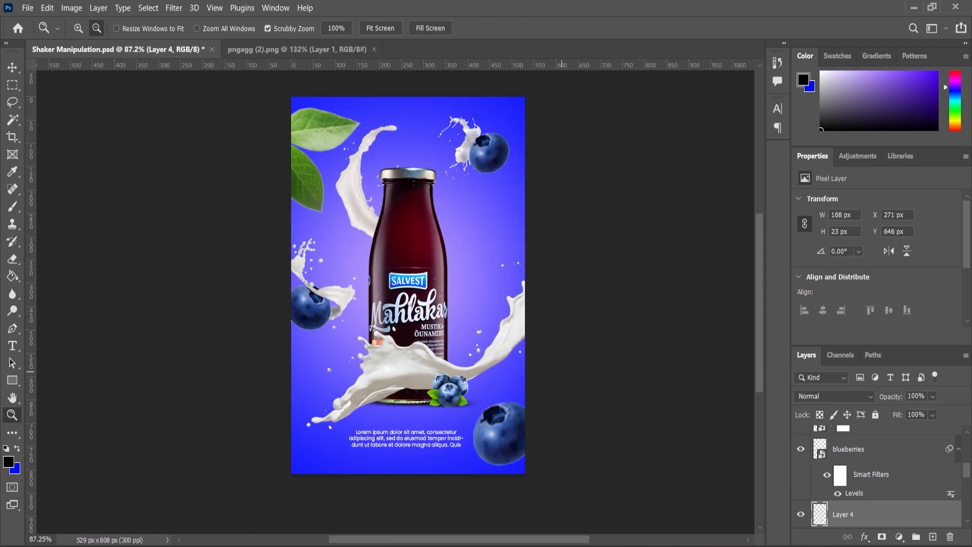
Step: Add a Levels adjustment layer above Layer 3 copy at the top of the layer stack
scroll(876, 476, up, 5)
click(871, 439)
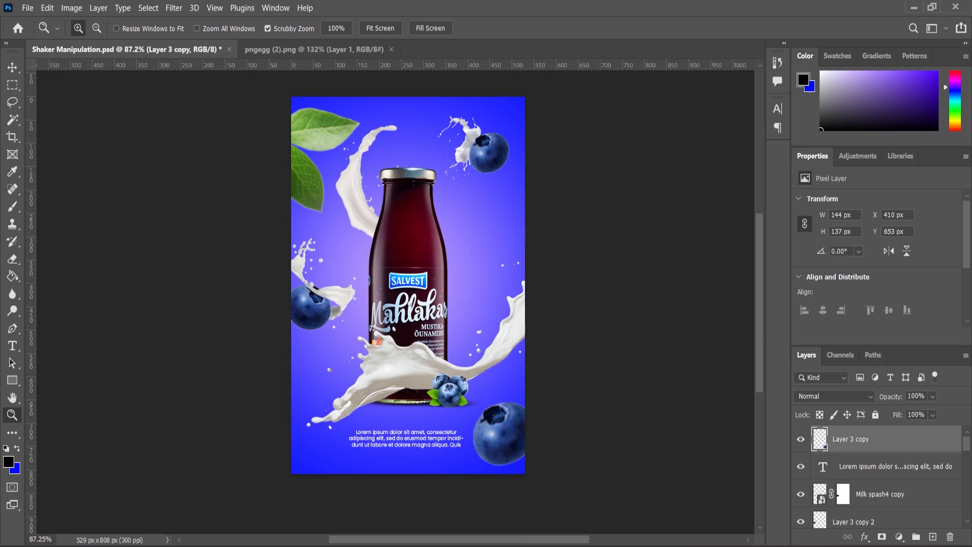
click(899, 536)
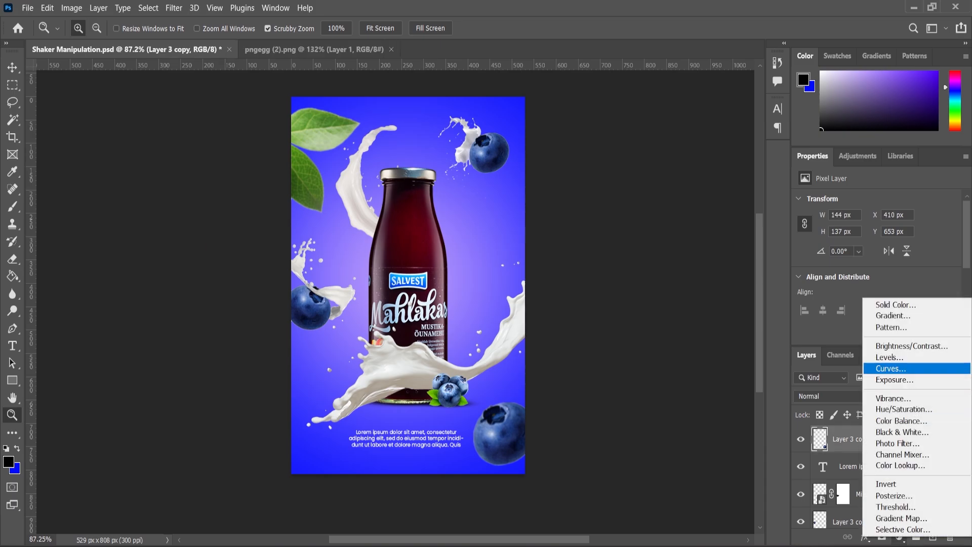
click(890, 356)
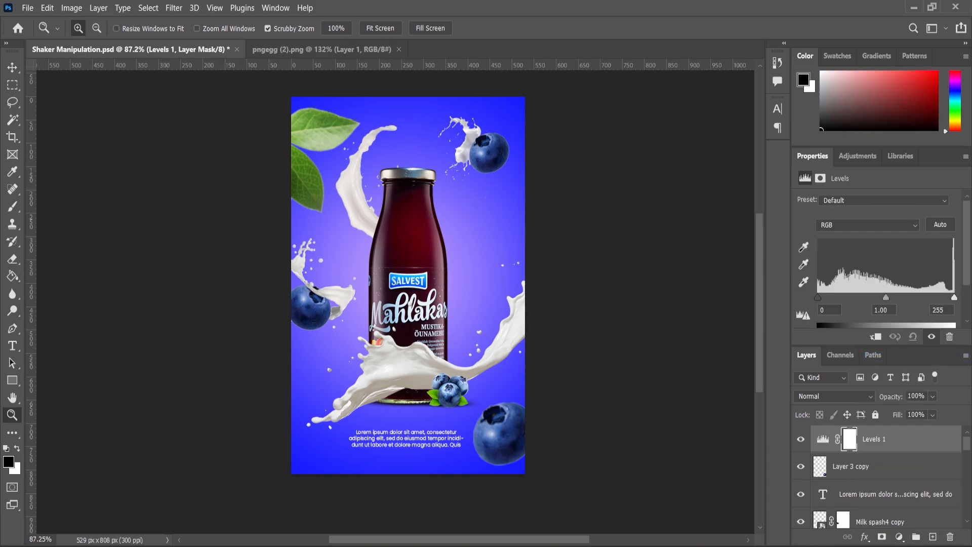
Step: Set the Levels adjustment's input values to 6 for shadows, 0.96 for midtones and 240 for highlights
drag(885, 297, 887, 298)
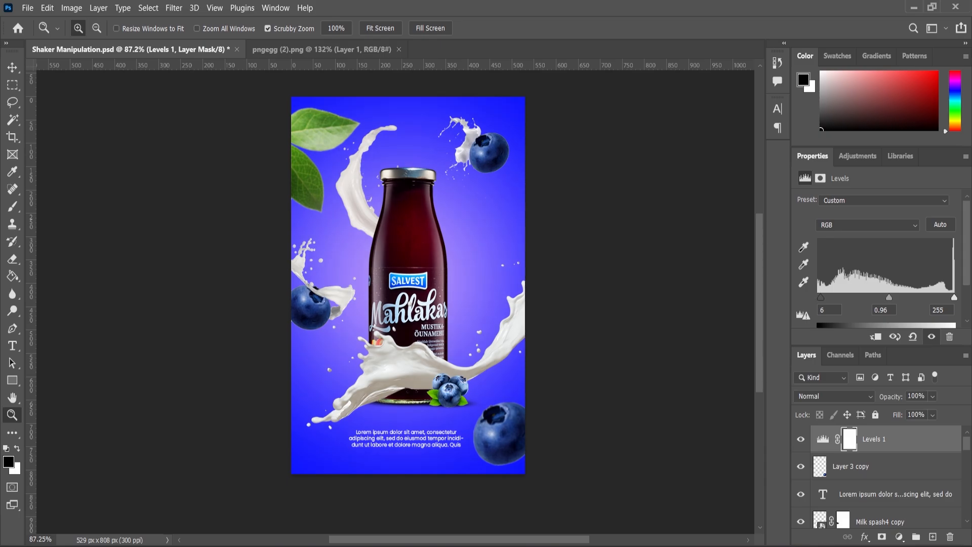
drag(954, 298, 949, 298)
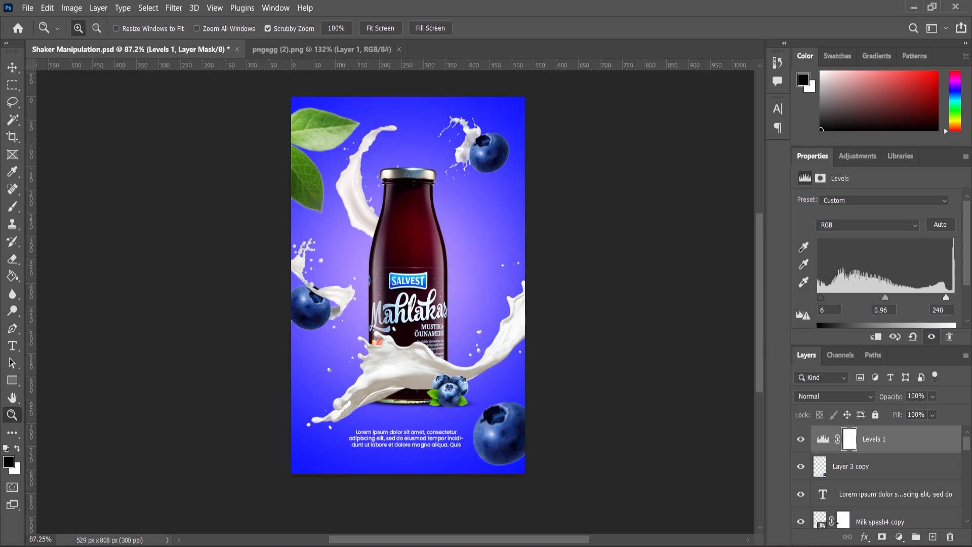
Step: Compare the artwork with the Levels 1 adjustment hidden and shown, and inspect the whole composition fitted to the screen
scroll(506, 324, down, 2)
scroll(506, 380, up, 5)
scroll(513, 381, down, 4)
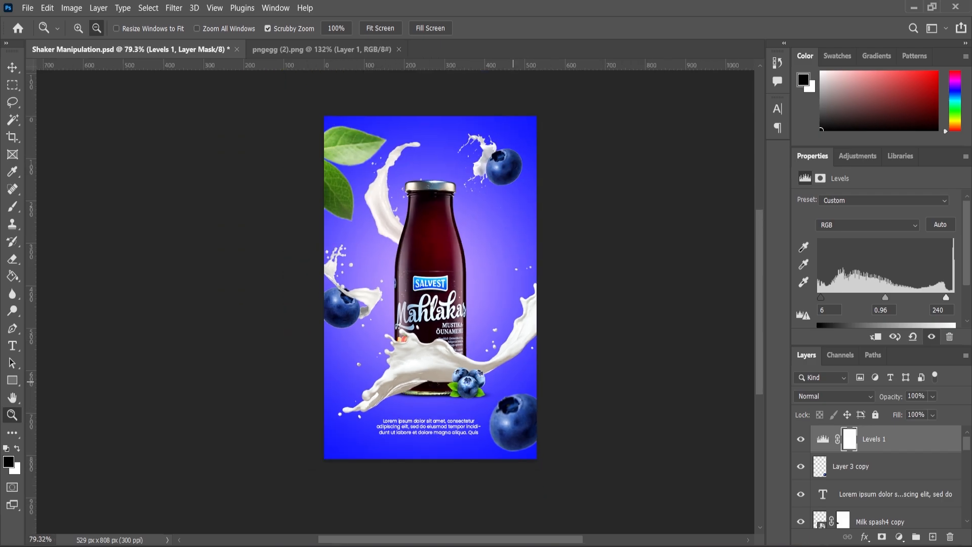
click(800, 439)
click(800, 439)
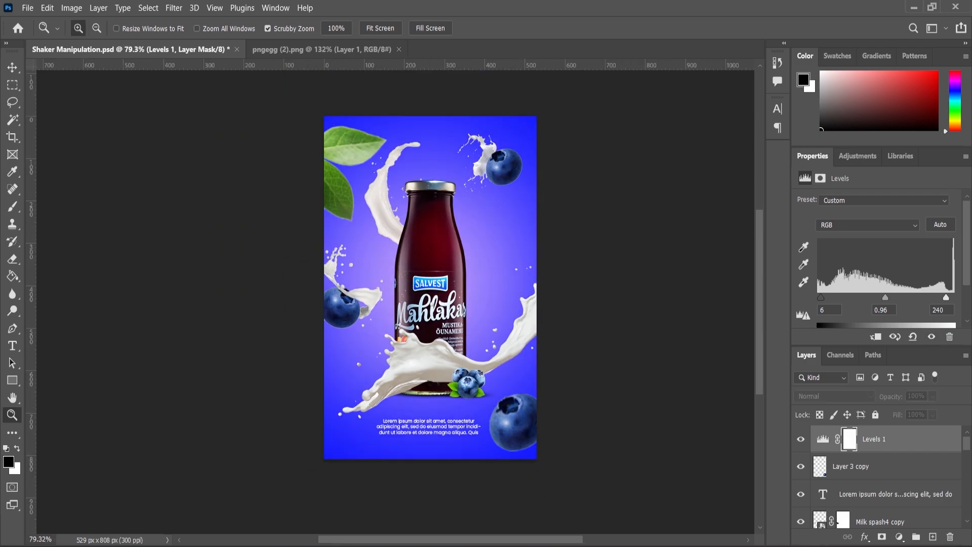
scroll(456, 293, down, 1)
scroll(455, 294, up, 2)
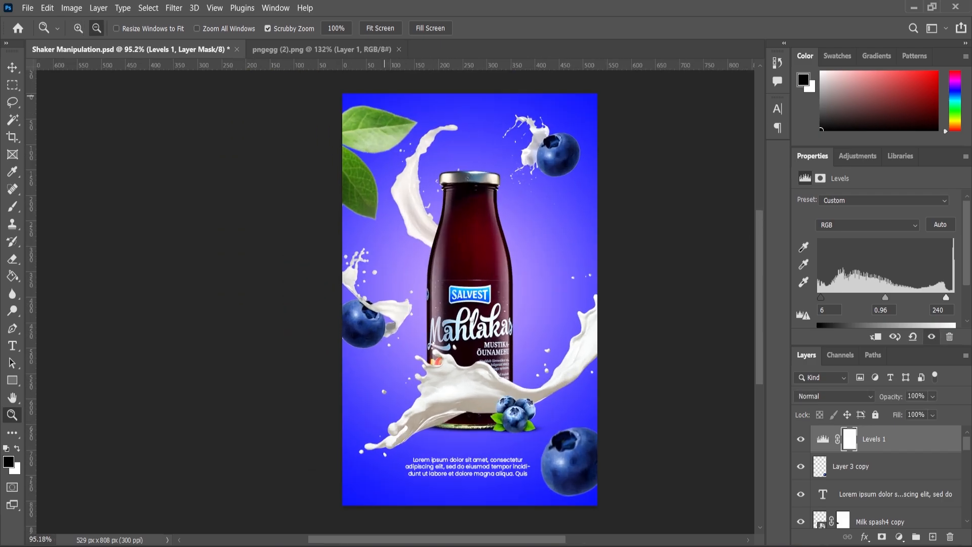
click(380, 28)
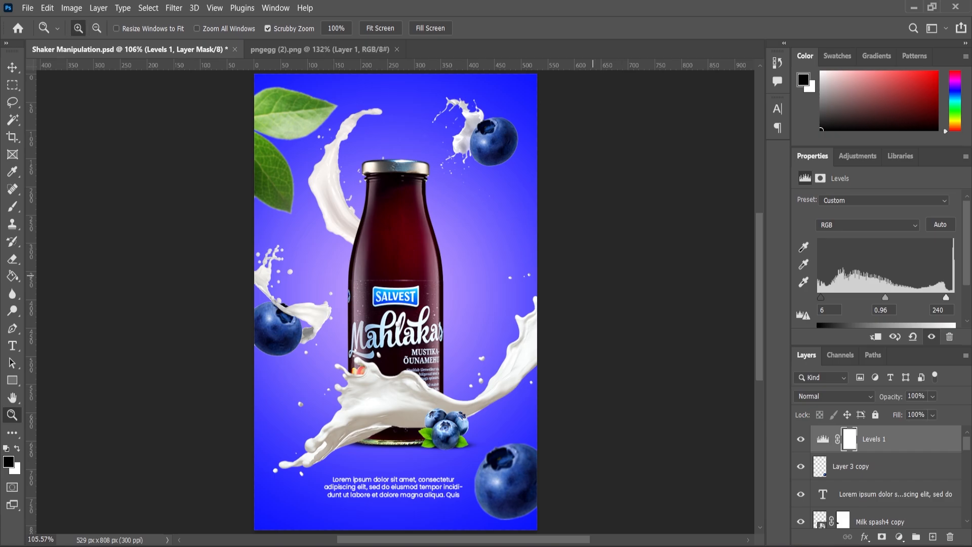
scroll(592, 278, up, 1)
scroll(592, 278, down, 1)
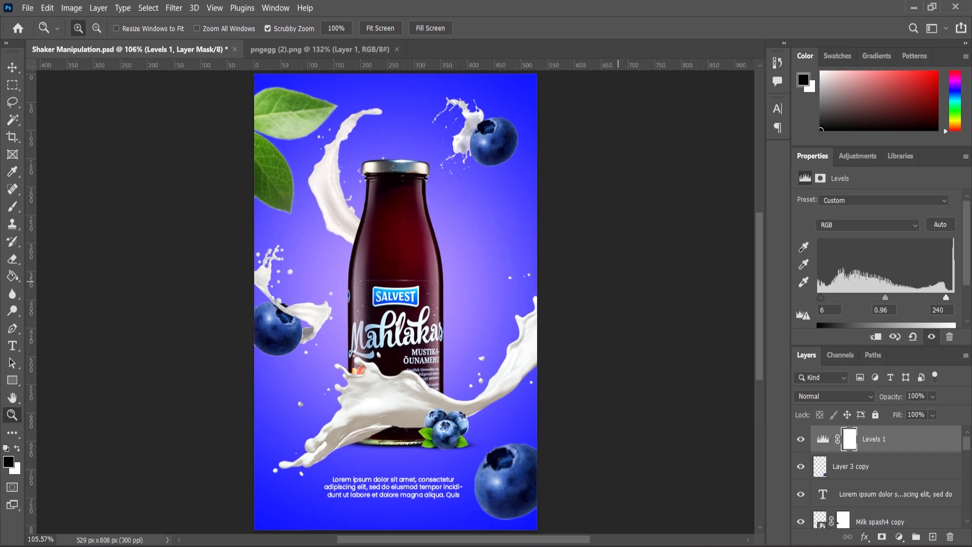